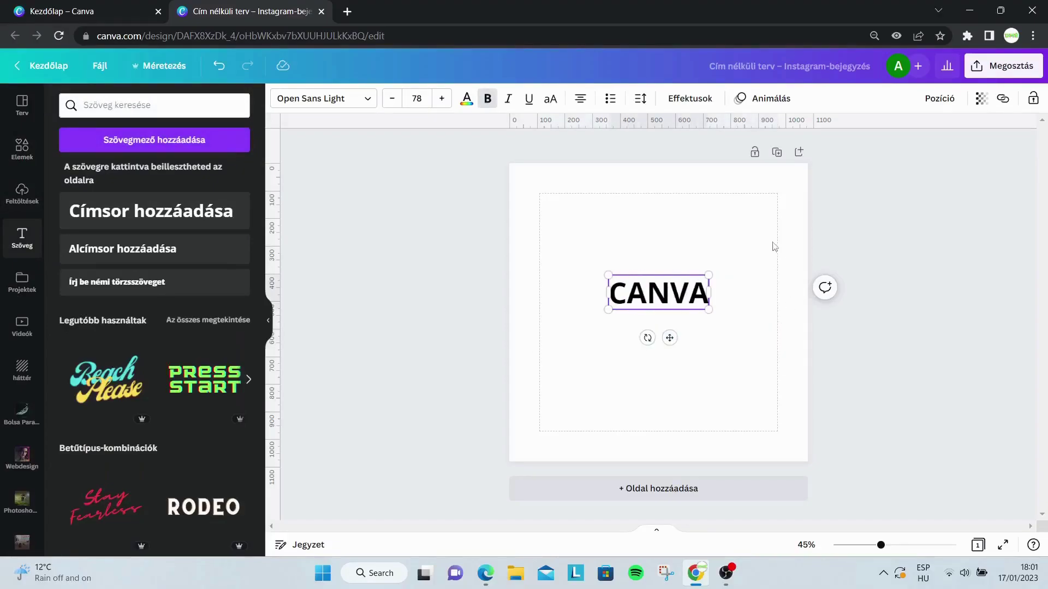
Enlarge the CANVA text to font size 167 and center it horizontally on the page.
key("Escape")
left_click_drag(709, 274, 769, 236)
left_click_drag(721, 301, 701, 298)
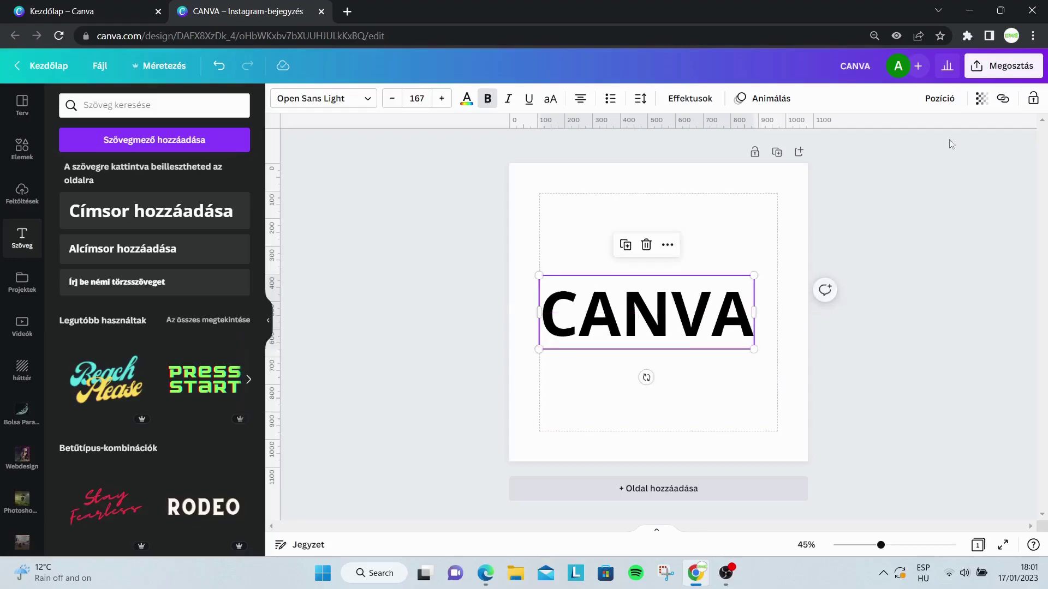
left_click(939, 99)
left_click(887, 211)
left_click(371, 156)
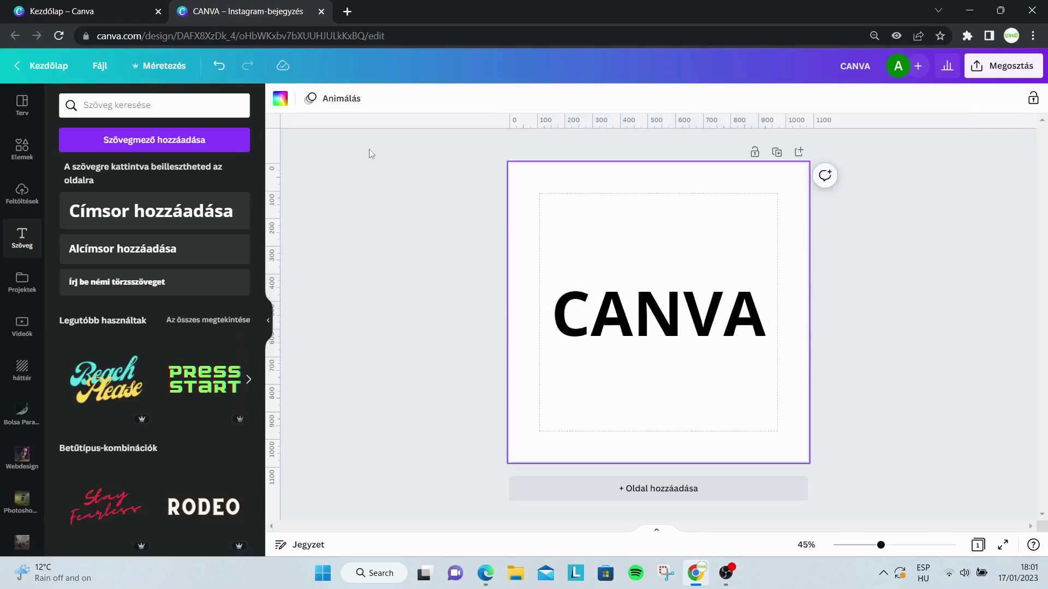
Change the font of the CANVA text to Archivo Black.
left_click(655, 314)
left_click(327, 98)
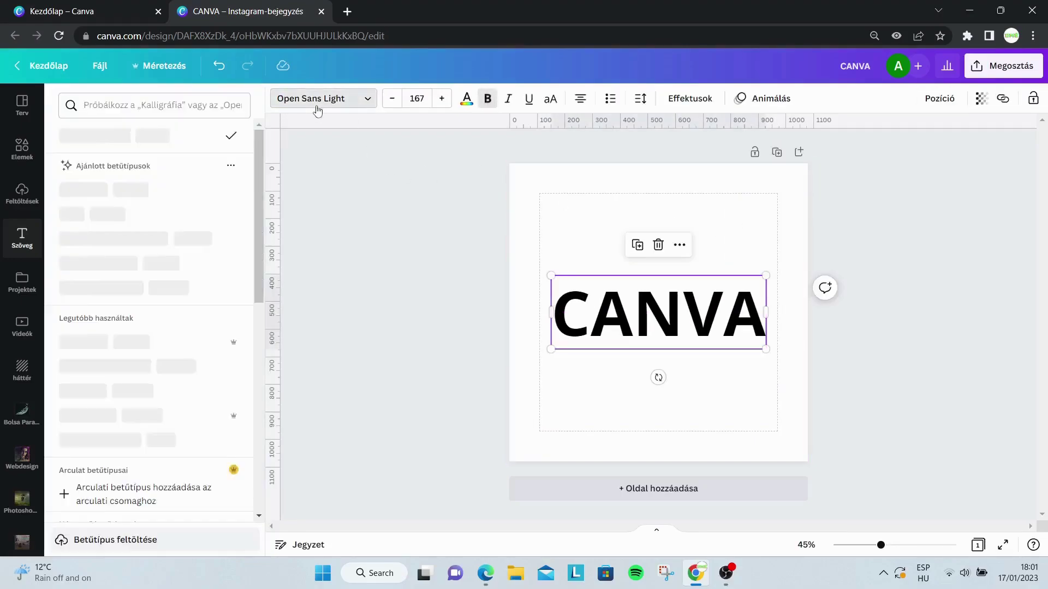
scroll(171, 244, "down", 1)
scroll(170, 244, "down", 5)
left_click(146, 317)
left_click(742, 246)
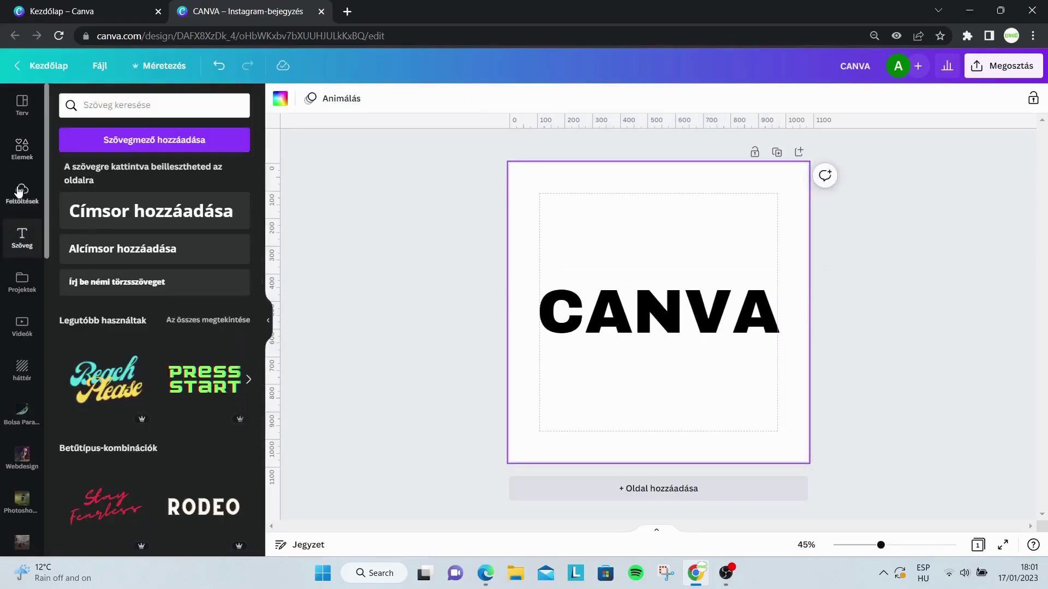
Add a square shape and stretch it into a wide rectangle slightly larger than the CANVA text, covering it.
left_click(22, 162)
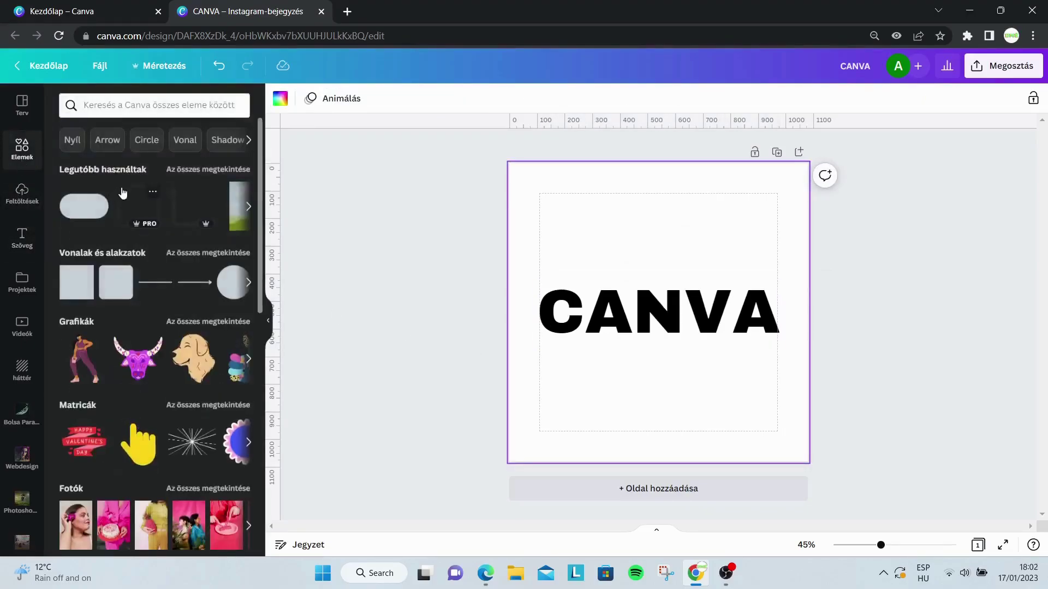
left_click(80, 292)
left_click_drag(641, 303, 786, 316)
Color the rectangle yellow and send it to the back, behind the CANVA text.
left_click(349, 100)
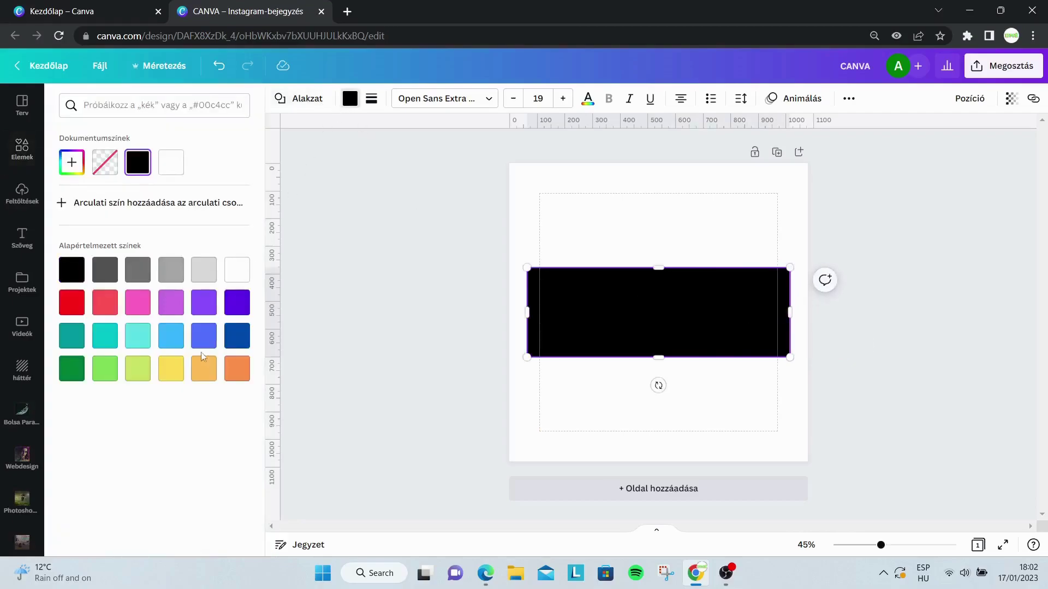
left_click(171, 369)
right_click(616, 307)
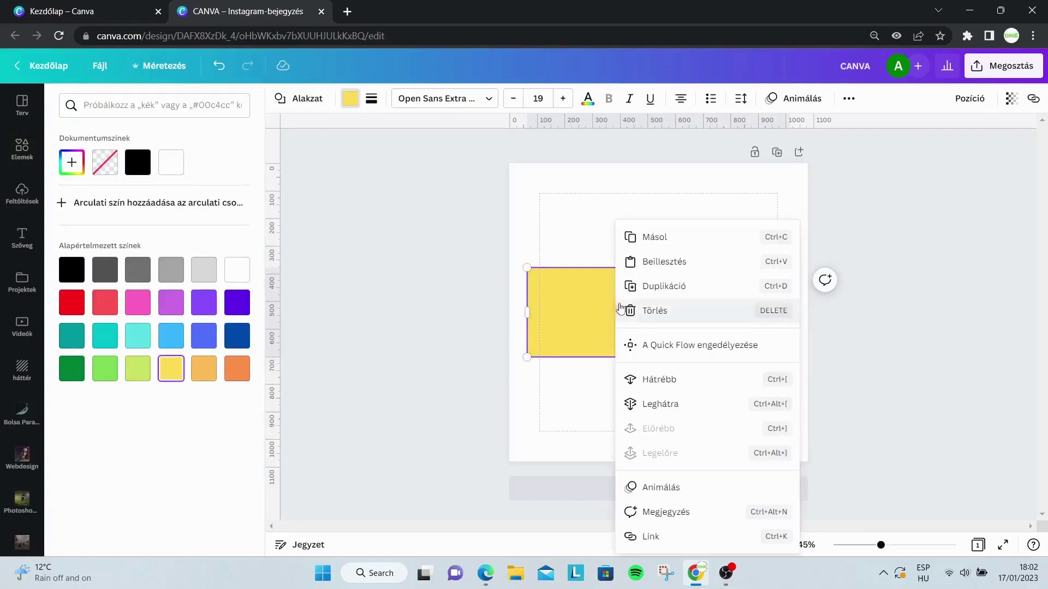
left_click(660, 403)
Set the color of the CANVA text to white.
left_click(671, 328)
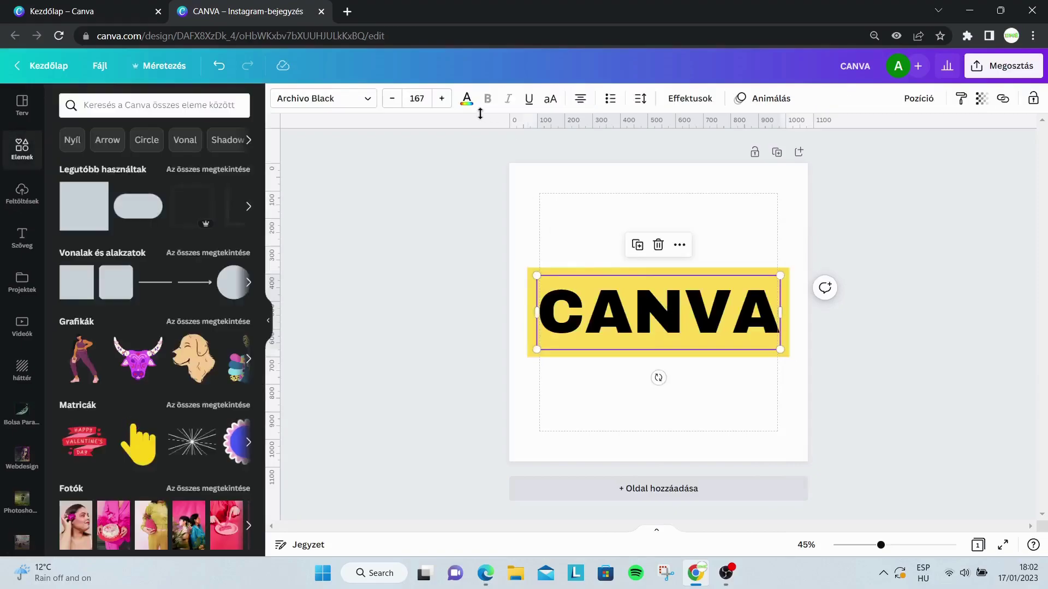
left_click(467, 101)
left_click(170, 162)
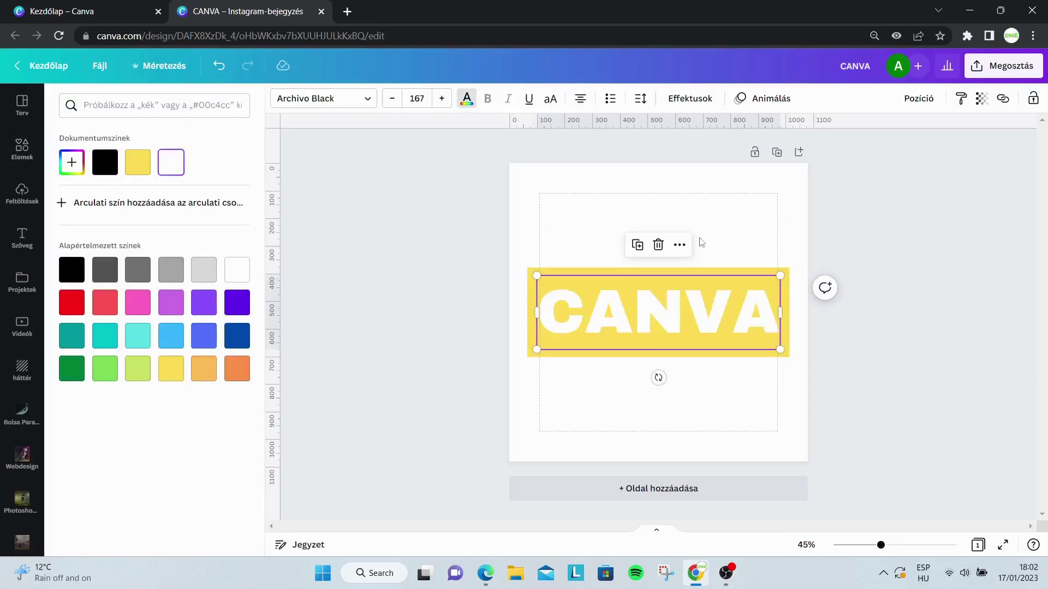
left_click(697, 213)
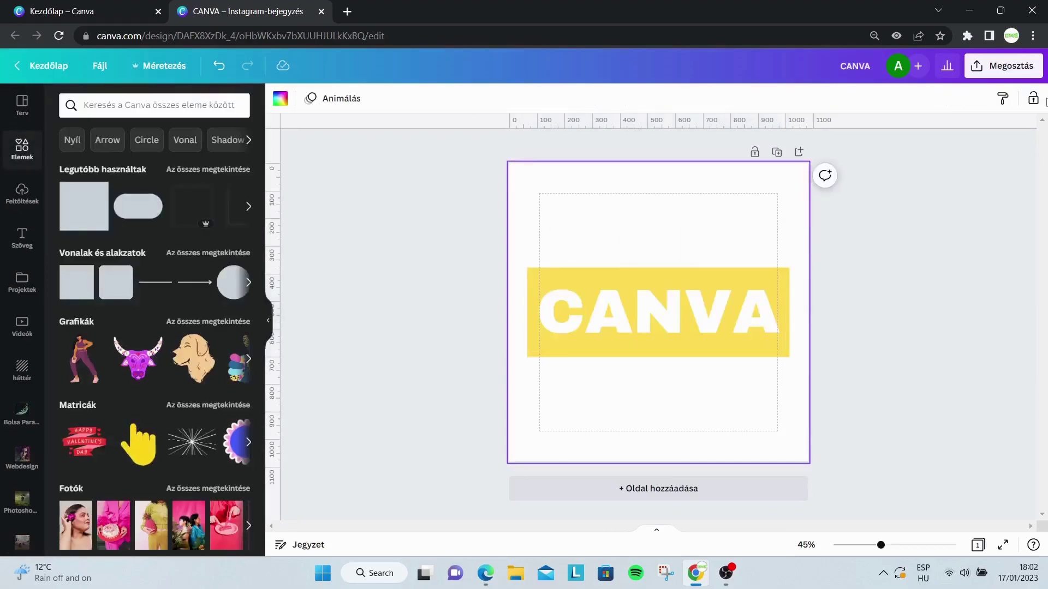
Download the design as a PNG at size 1 with an opaque background.
left_click(1003, 65)
left_click(874, 364)
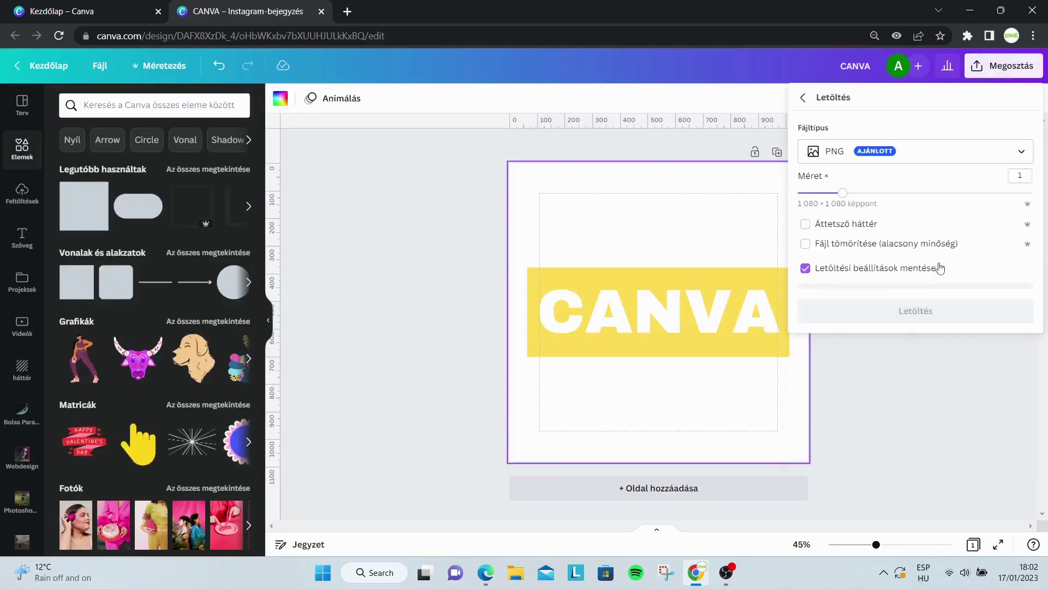
left_click(952, 308)
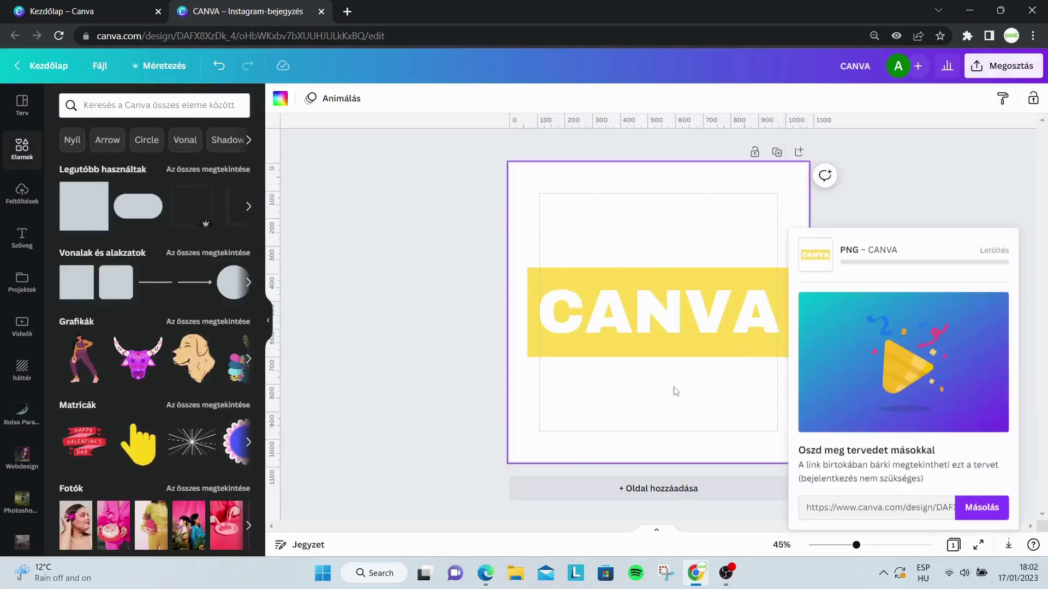
Add a second blank page and upload the downloaded CANVA.png to the design's uploads.
left_click(628, 489)
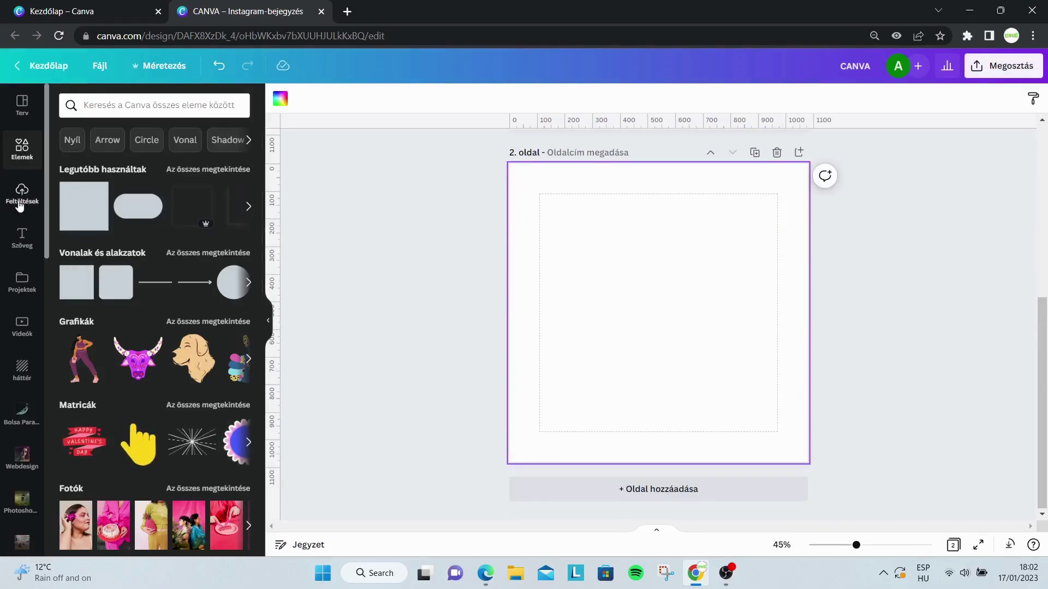
left_click(22, 192)
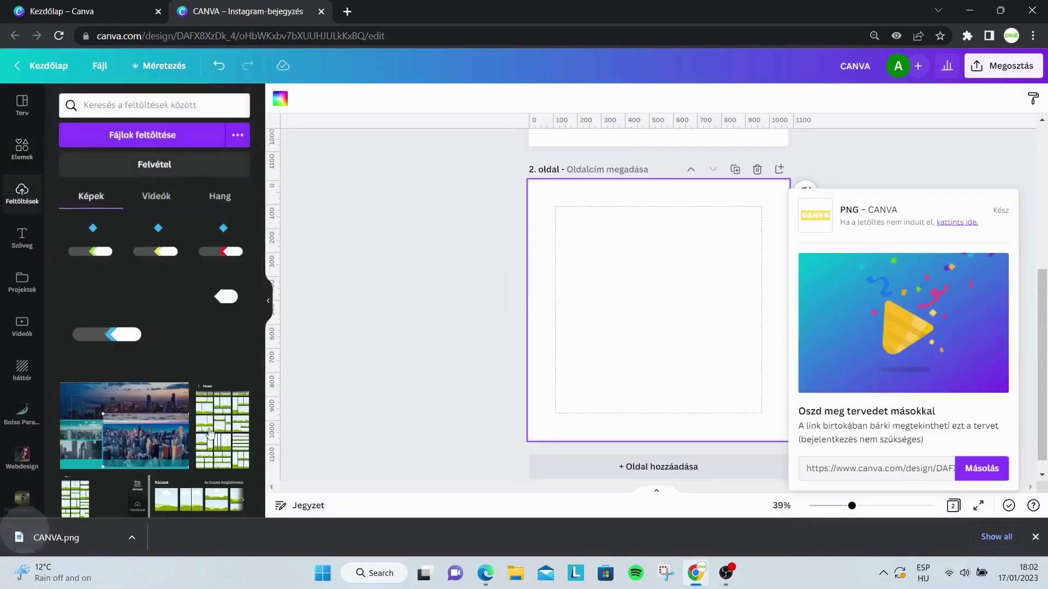
left_click_drag(65, 539, 157, 140)
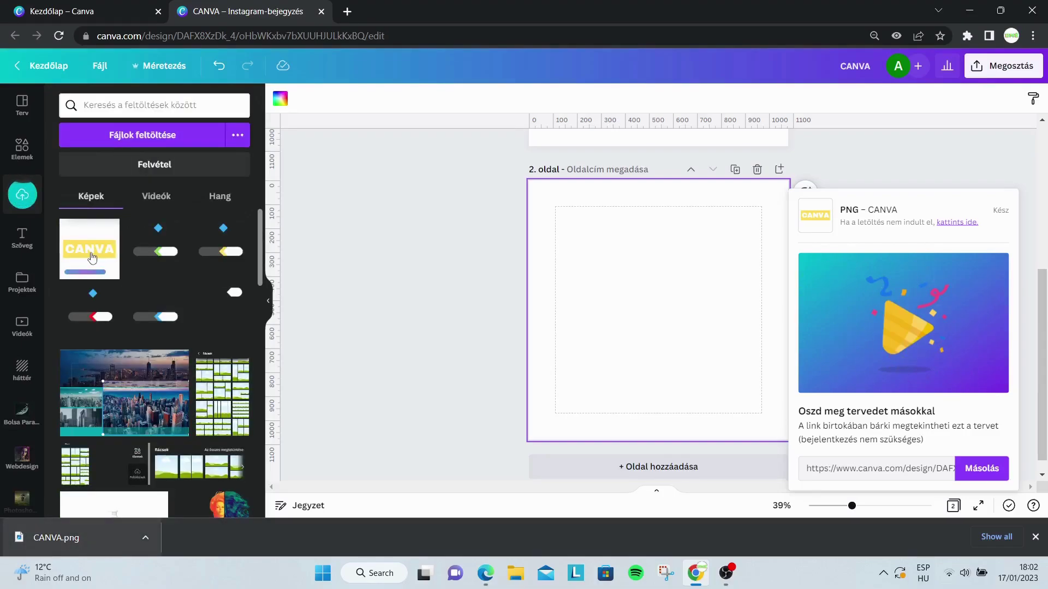
left_click(1036, 537)
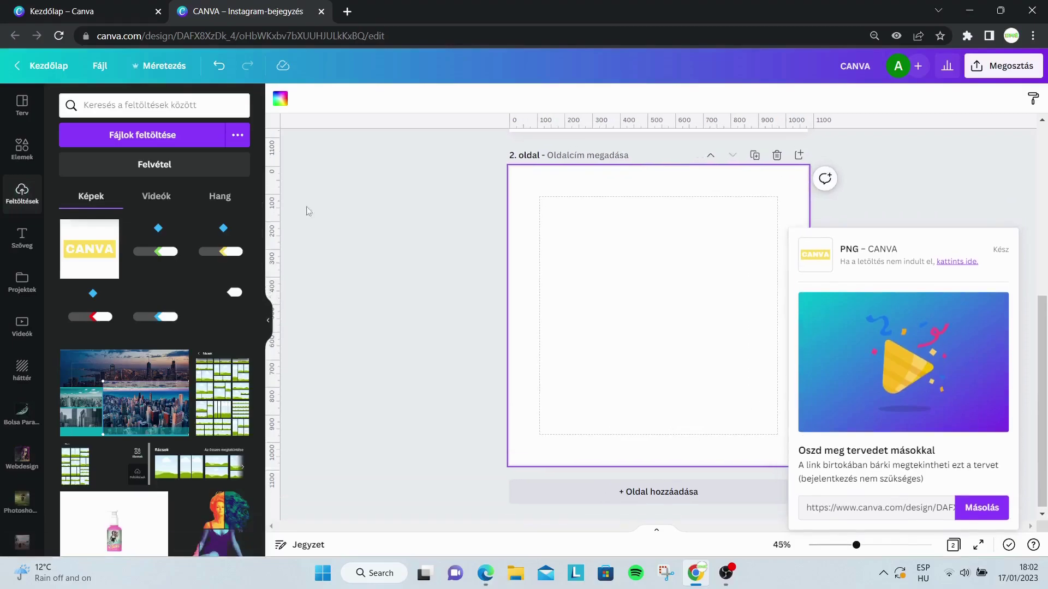
Place the uploaded CANVA image on the second page and crop its empty margins close to the yellow rectangle.
left_click(908, 187)
left_click(92, 249)
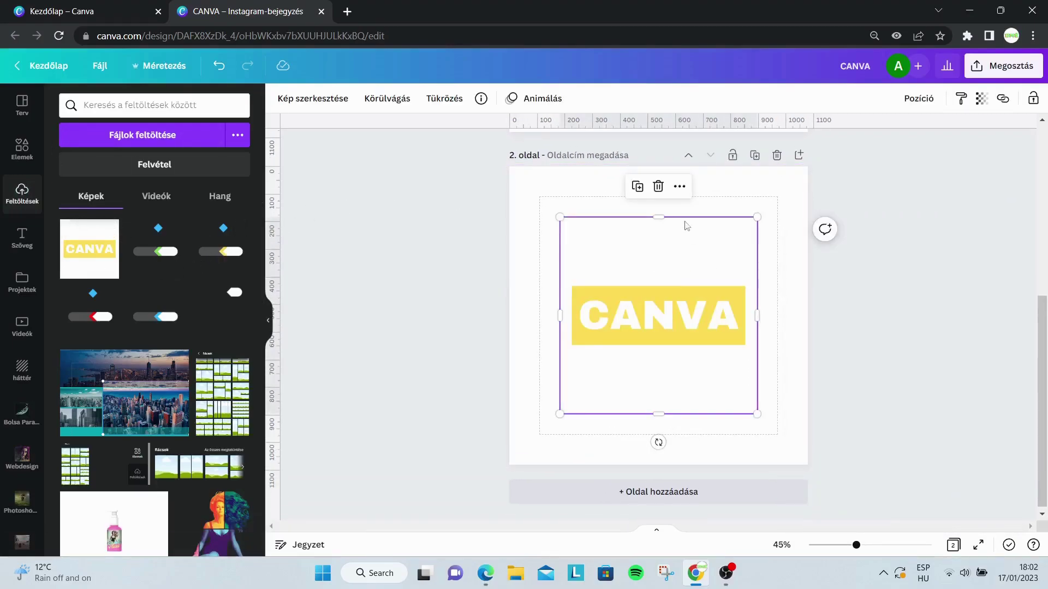
left_click_drag(686, 237, 686, 273)
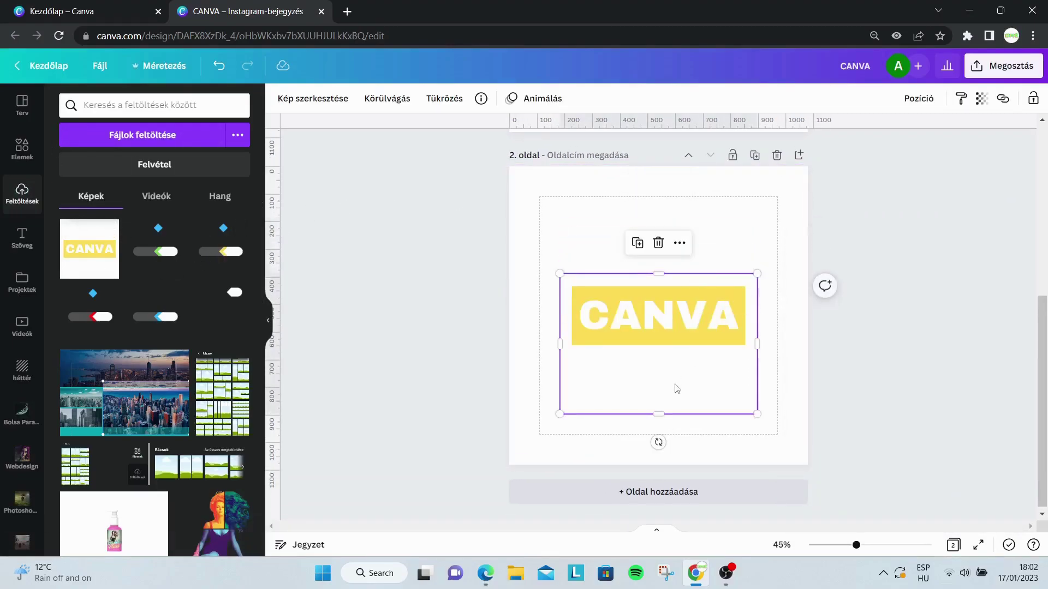
left_click_drag(679, 413, 674, 357)
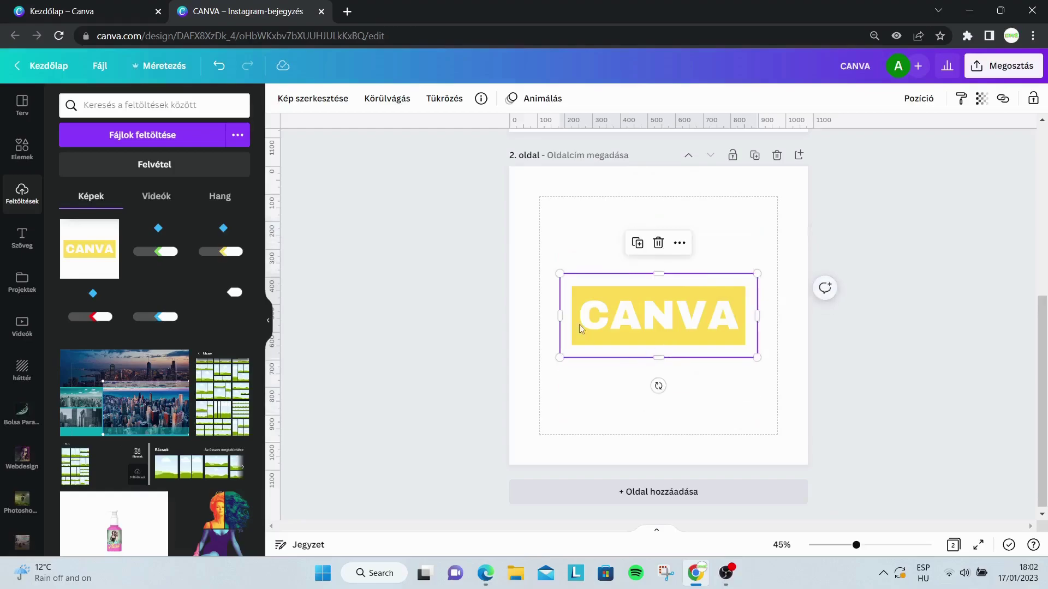
left_click_drag(555, 315, 564, 315)
left_click_drag(757, 315, 754, 315)
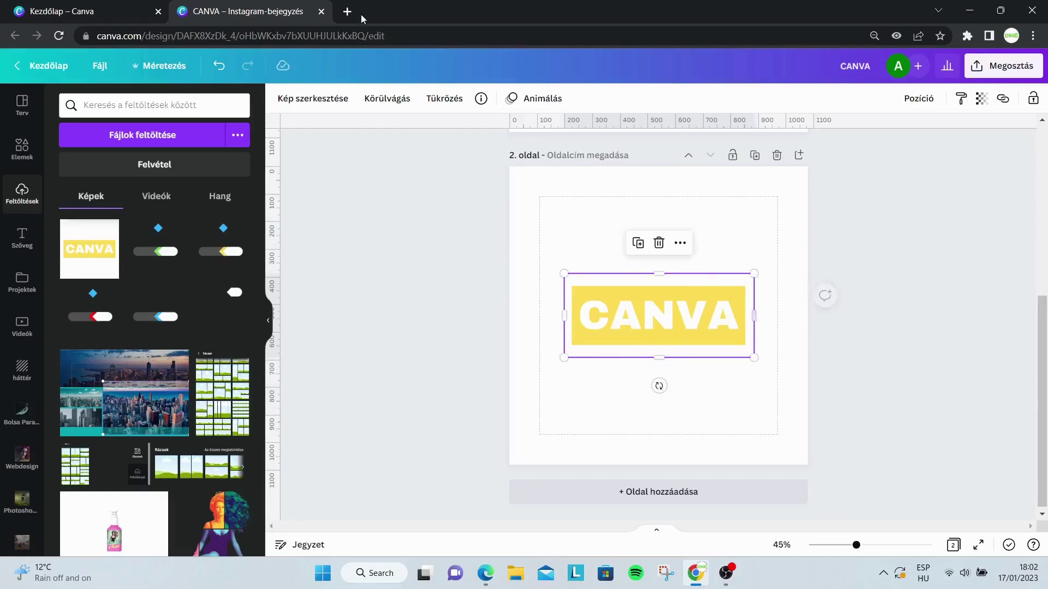
Set the background color of the second page to black.
left_click(513, 206)
left_click(280, 98)
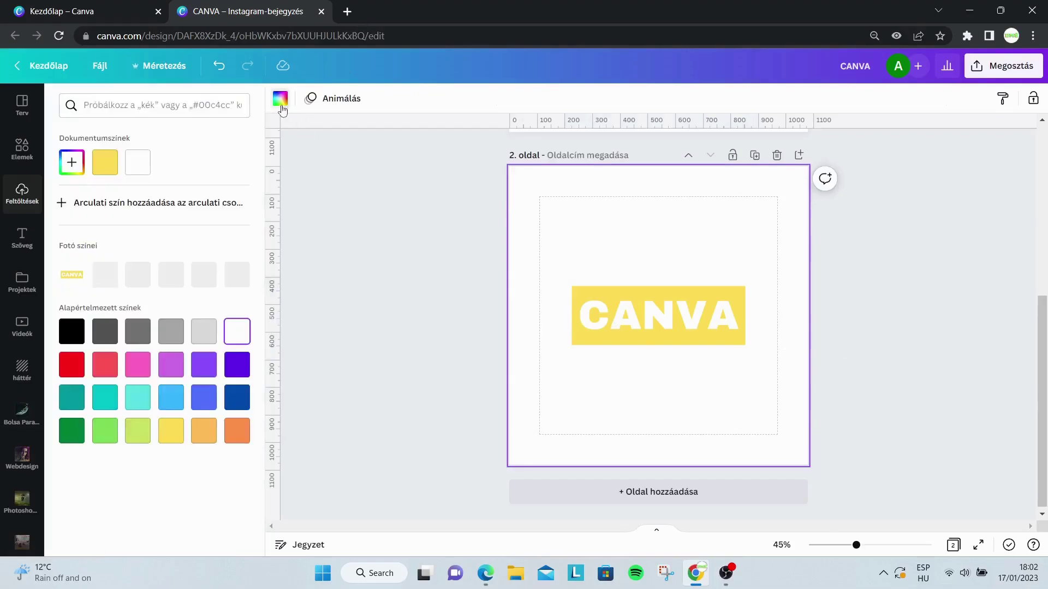
left_click(71, 332)
Remove the white background and white letters from the CANVA image with the background remover and apply the result.
left_click(584, 274)
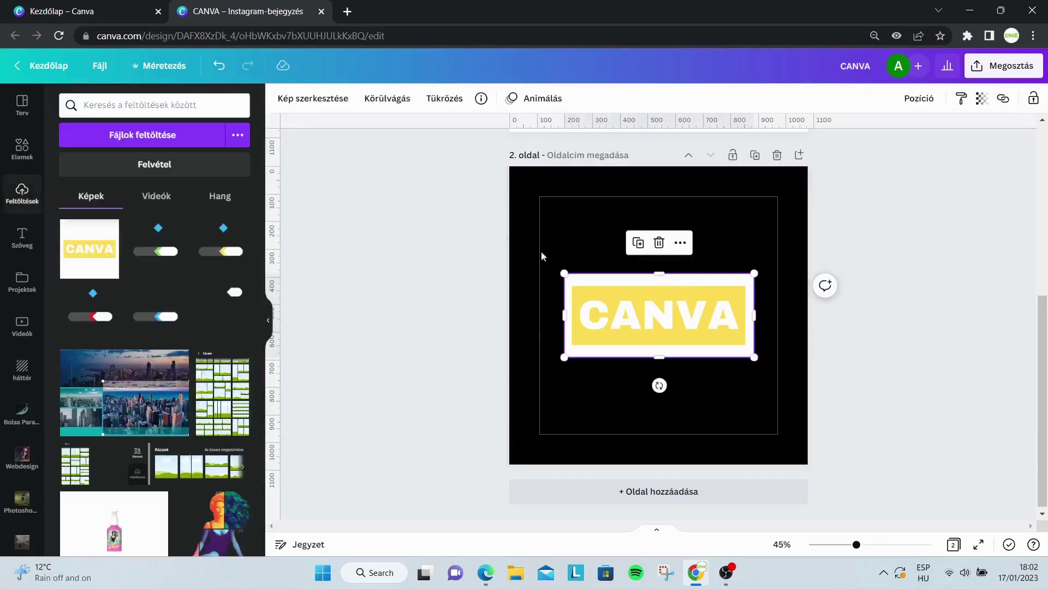
left_click(314, 100)
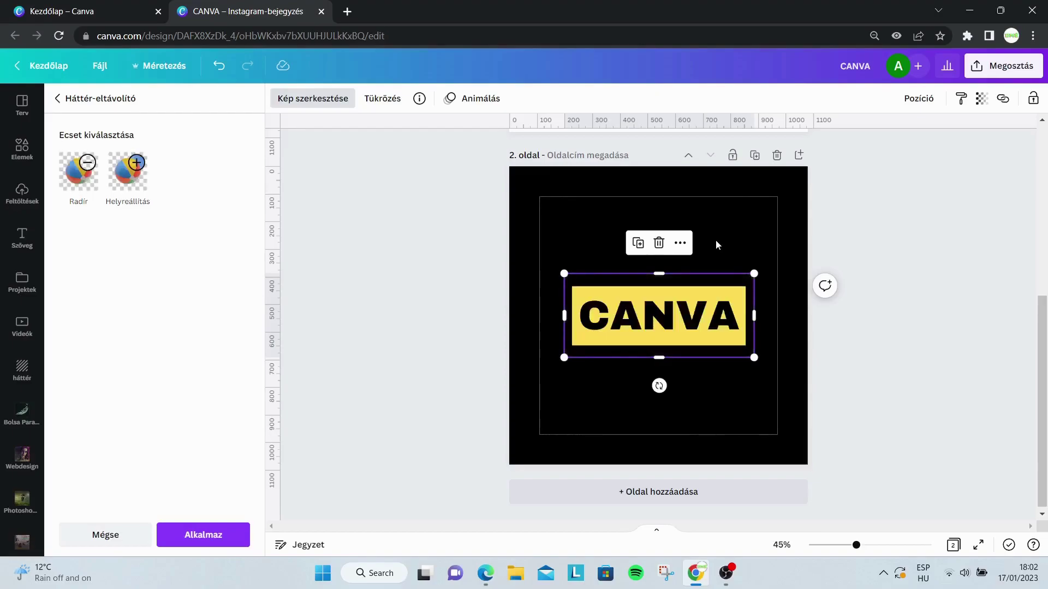
left_click(238, 542)
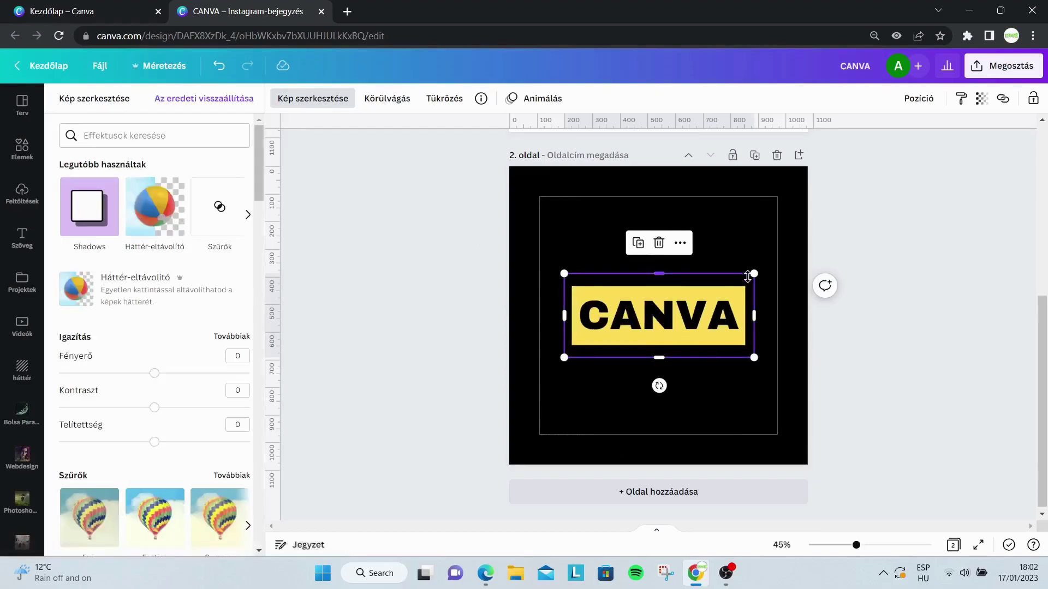
Enlarge the cut-out CANVA image to nearly the full page width and center it on the page.
left_click_drag(755, 274, 717, 302)
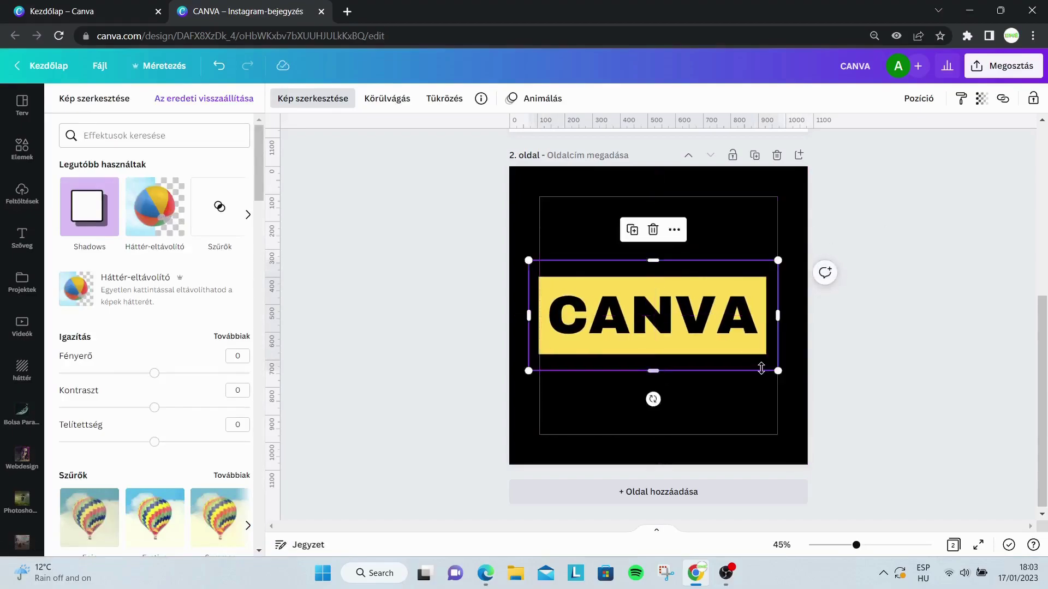
left_click_drag(784, 377, 756, 354)
left_click(312, 98)
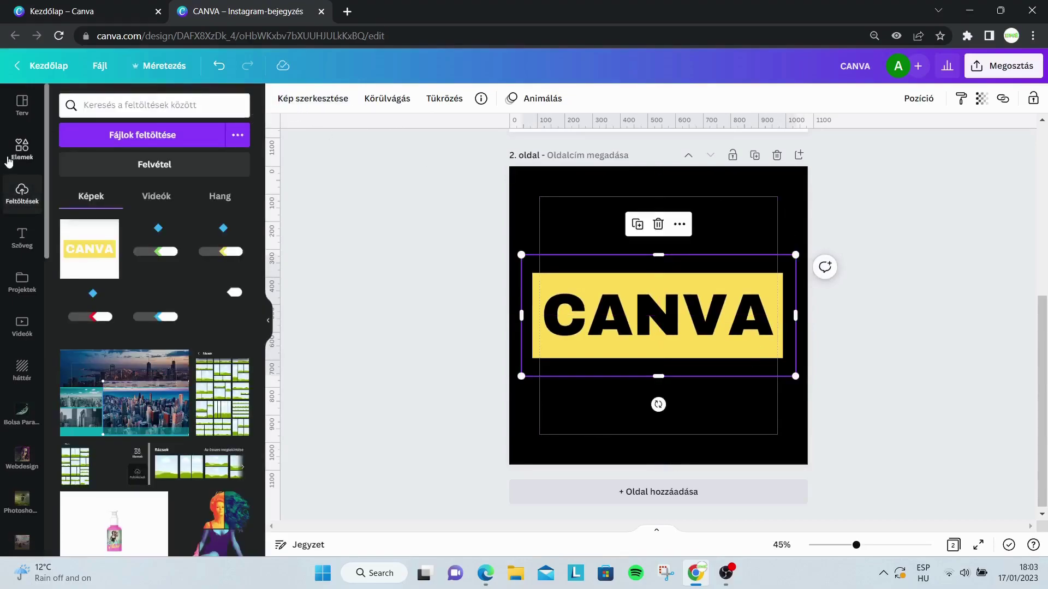
Search the element graphics for "fingerprint" and place a black fingerprint over the letter C of the CANVA image.
left_click(22, 147)
left_click(144, 109)
type("fingerprint")
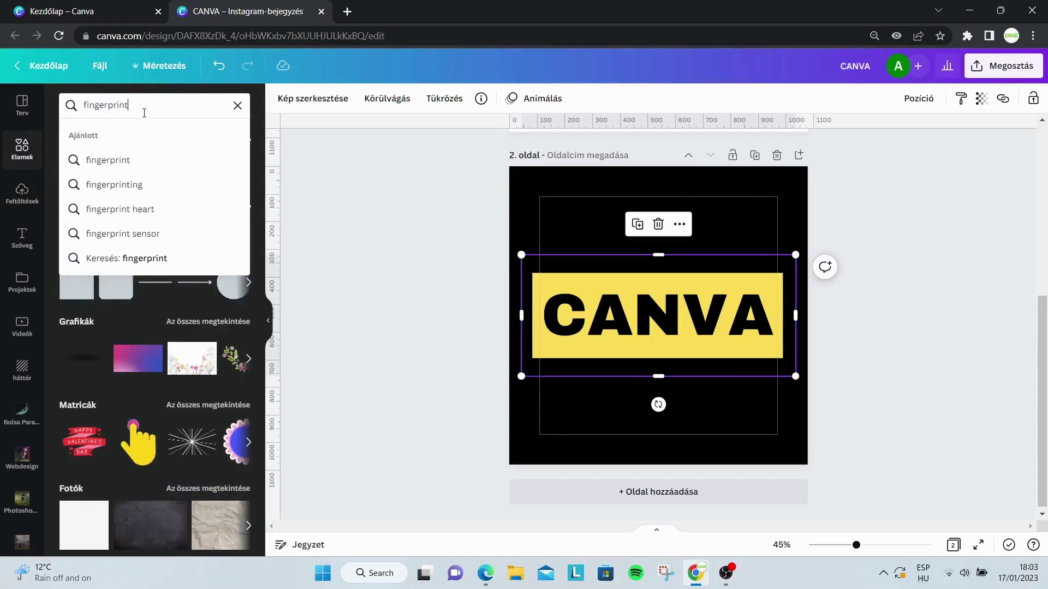
key("Return")
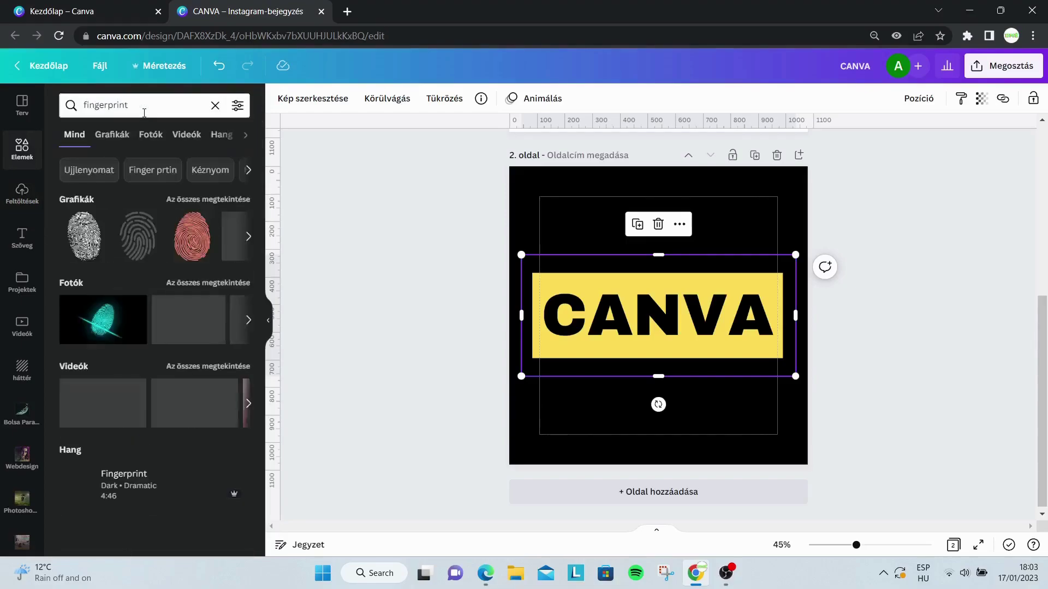
left_click(131, 135)
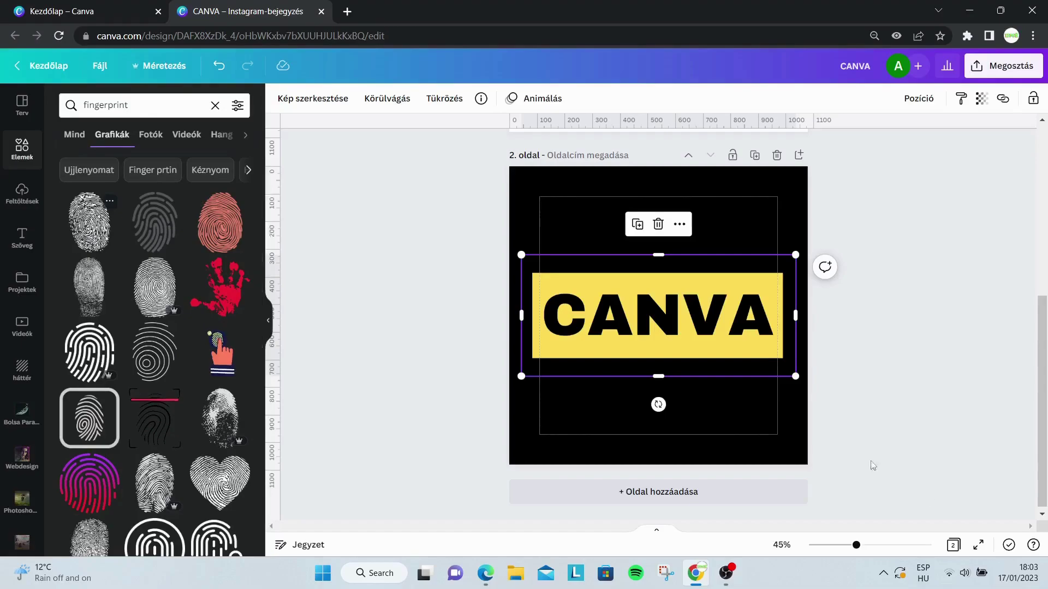
left_click(155, 417)
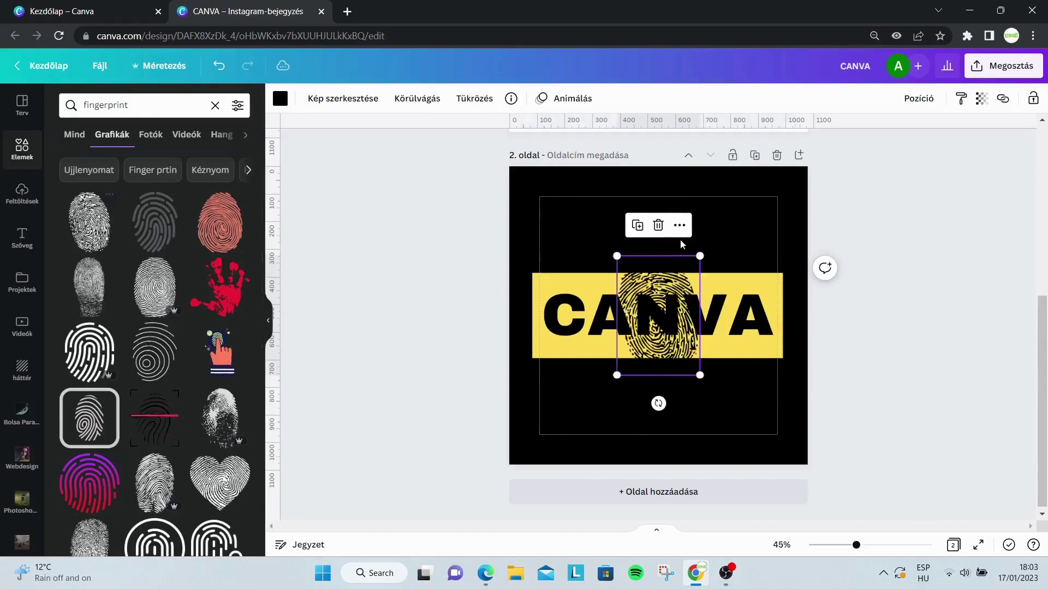
left_click_drag(655, 306, 560, 306)
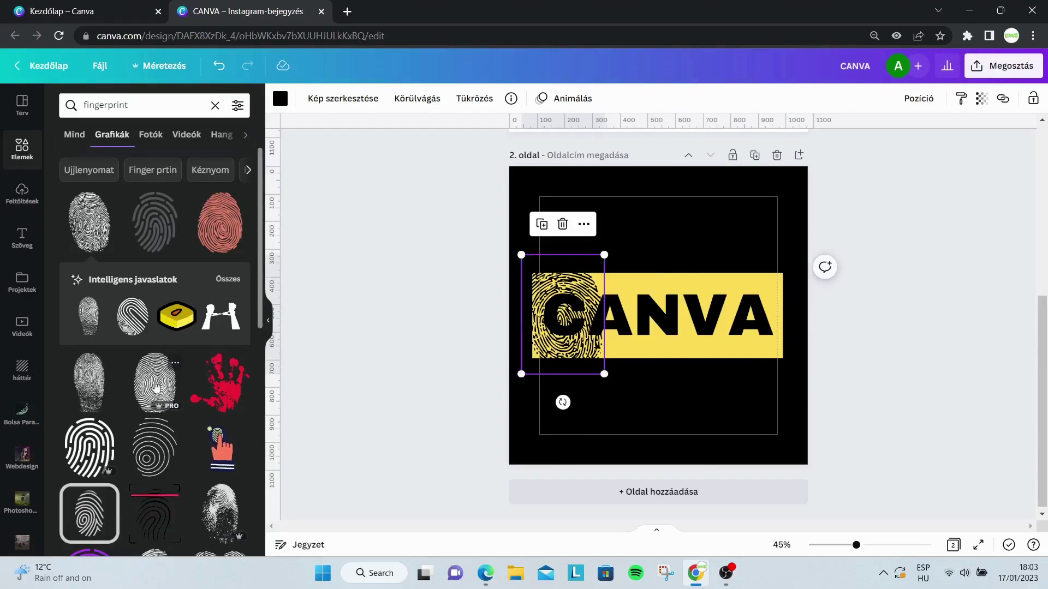
Add more fingerprint graphics side by side until the remaining letters and the yellow rectangle are covered.
key("ctrl+z")
left_click_drag(658, 317, 604, 318)
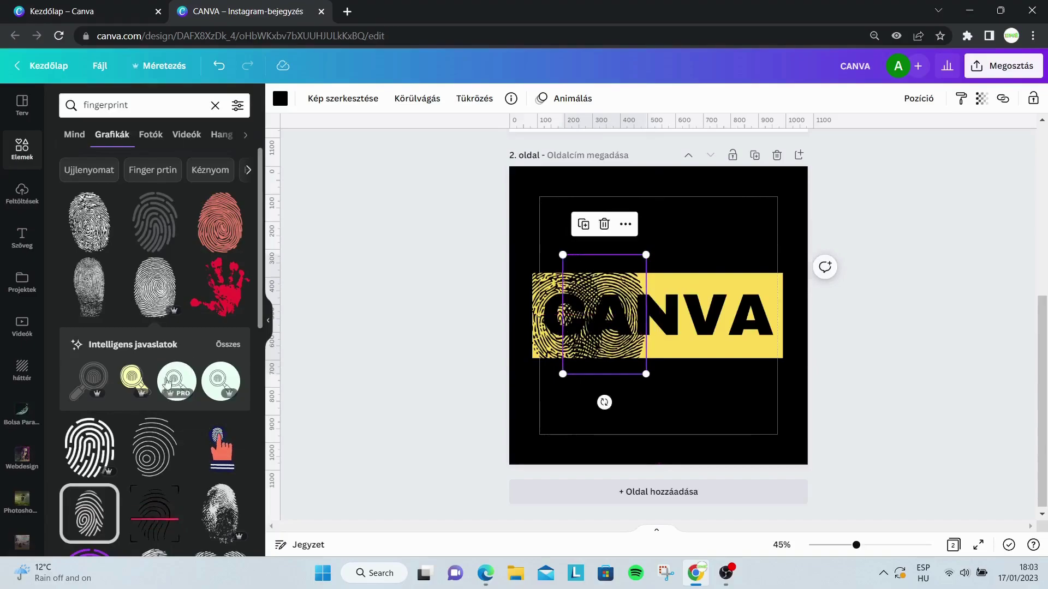
left_click_drag(157, 289, 673, 330)
left_click_drag(90, 289, 705, 321)
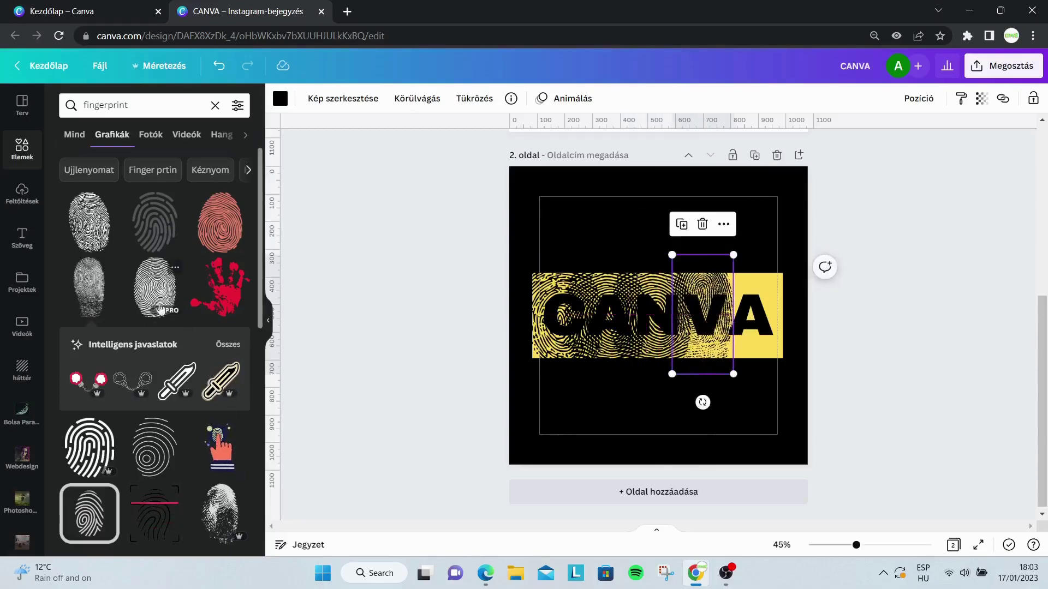
left_click_drag(156, 291, 742, 326)
left_click(670, 382)
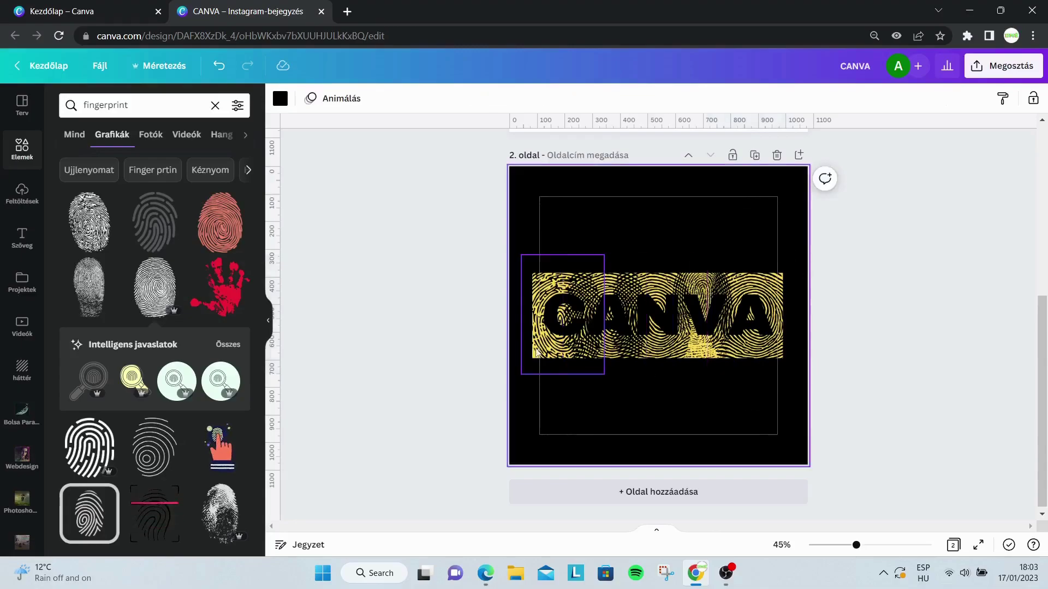
Send the fingerprint over the letter C one layer backward, behind the CANVA image.
left_click(533, 352)
right_click(547, 345)
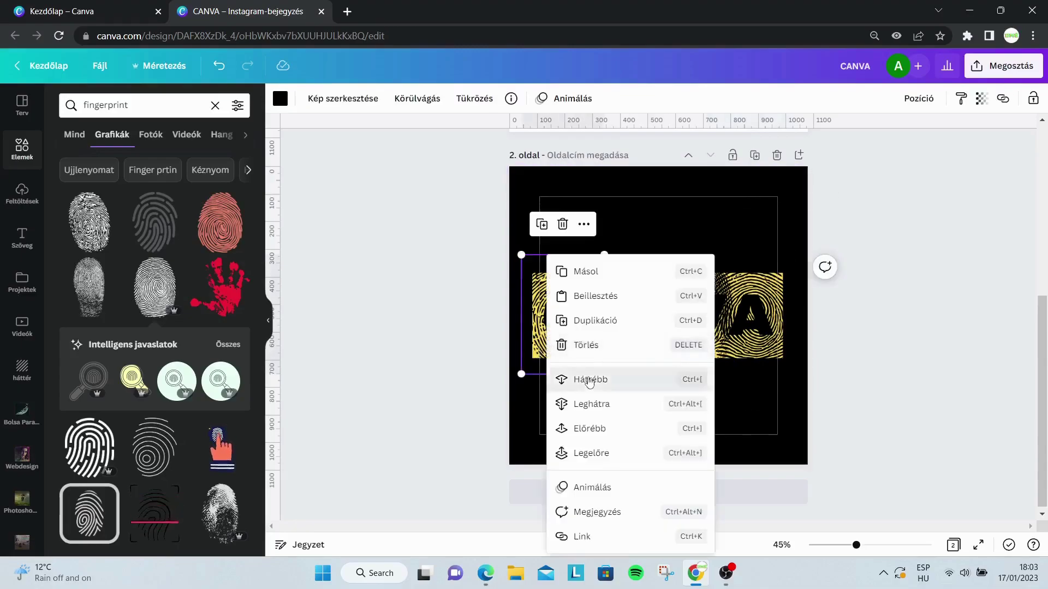
left_click(571, 379)
left_click(583, 334)
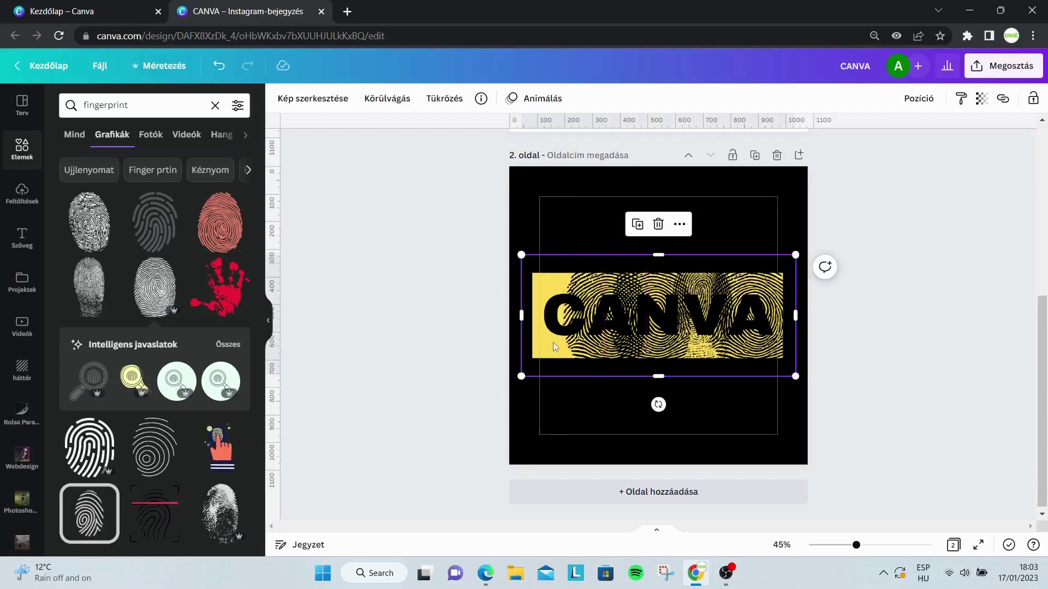
Bring the cut-out CANVA image to the front so it lies above all the fingerprints.
left_click(551, 342)
left_click(540, 341)
left_click(598, 345)
left_click(543, 380)
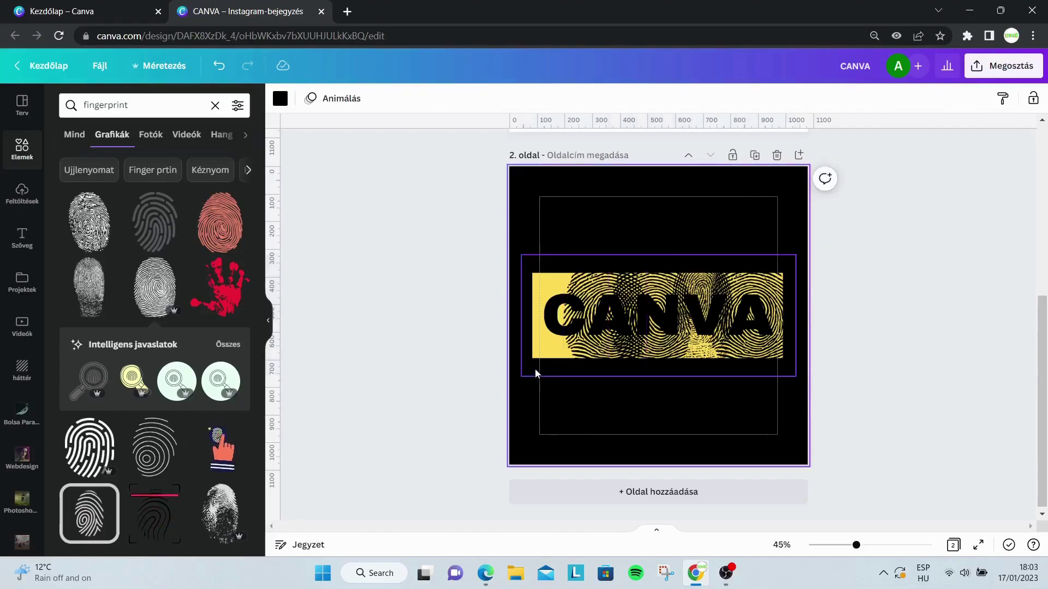
right_click(535, 333)
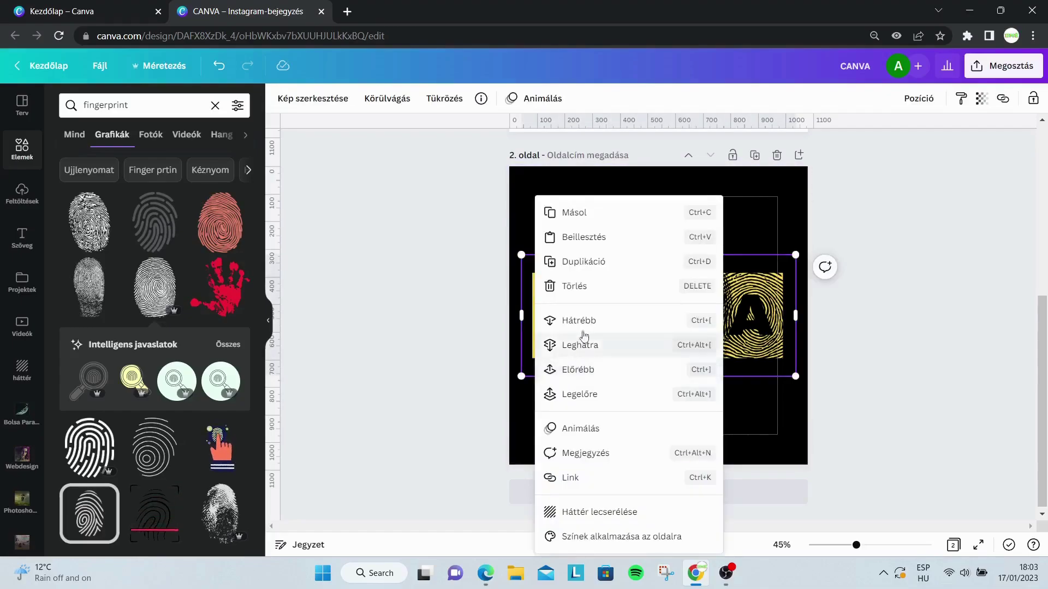
left_click(599, 394)
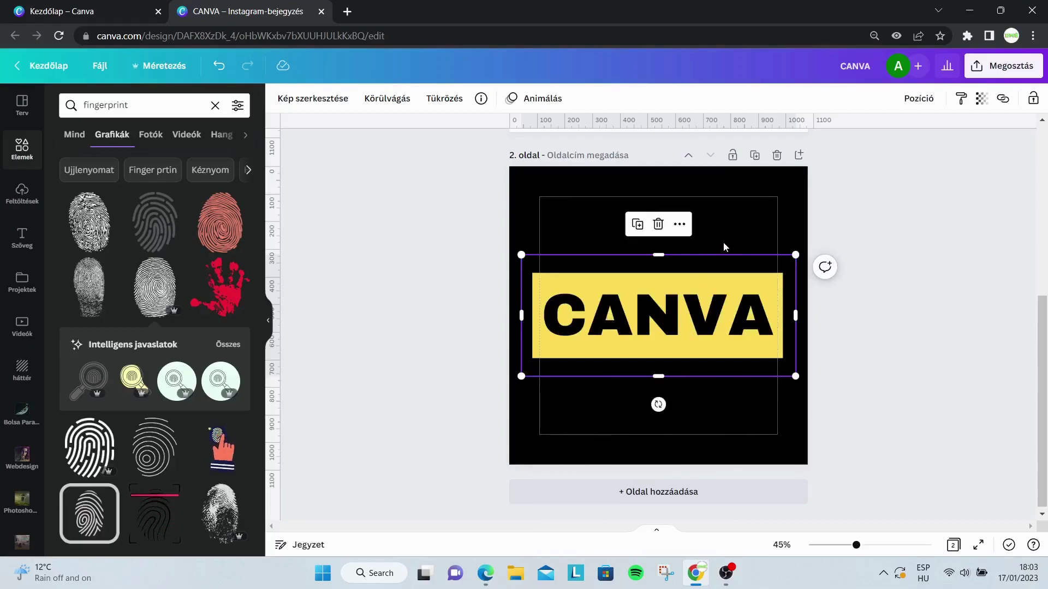
Move the CANVA image down the page to check the layers behind it, and return it to the center.
left_click_drag(714, 262, 709, 304)
left_click_drag(711, 315, 693, 380)
left_click(701, 285)
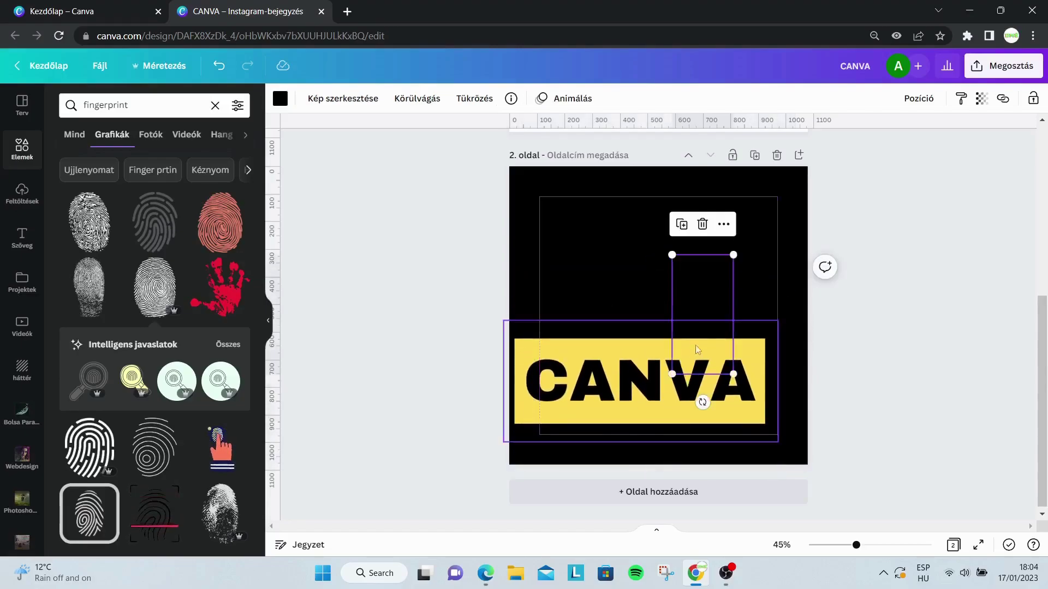
left_click_drag(625, 394, 644, 329)
Set the background color of page 2 to the document's yellow.
left_click(588, 192)
left_click(280, 99)
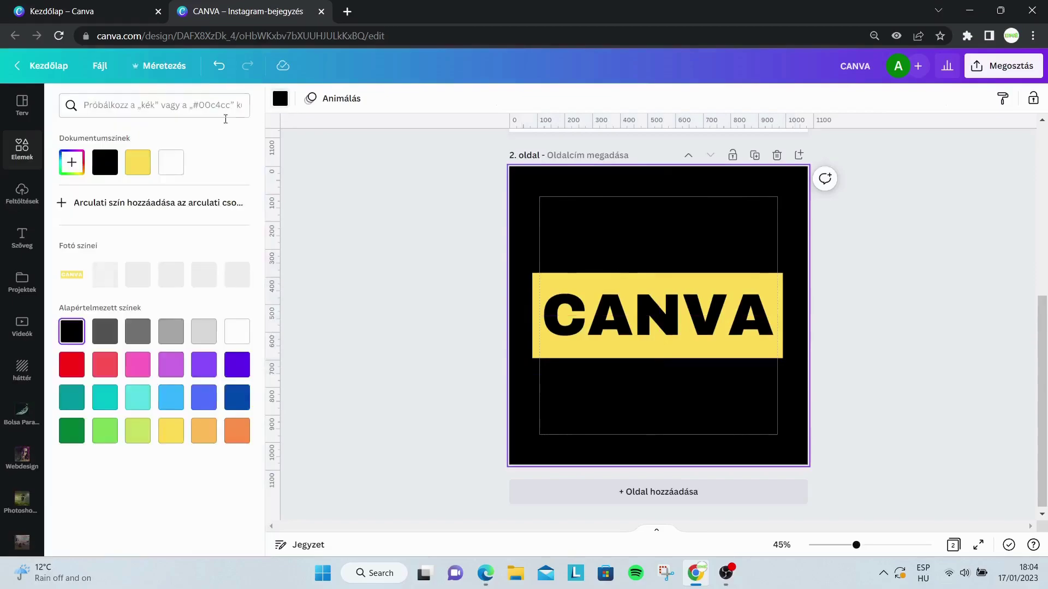
left_click(138, 162)
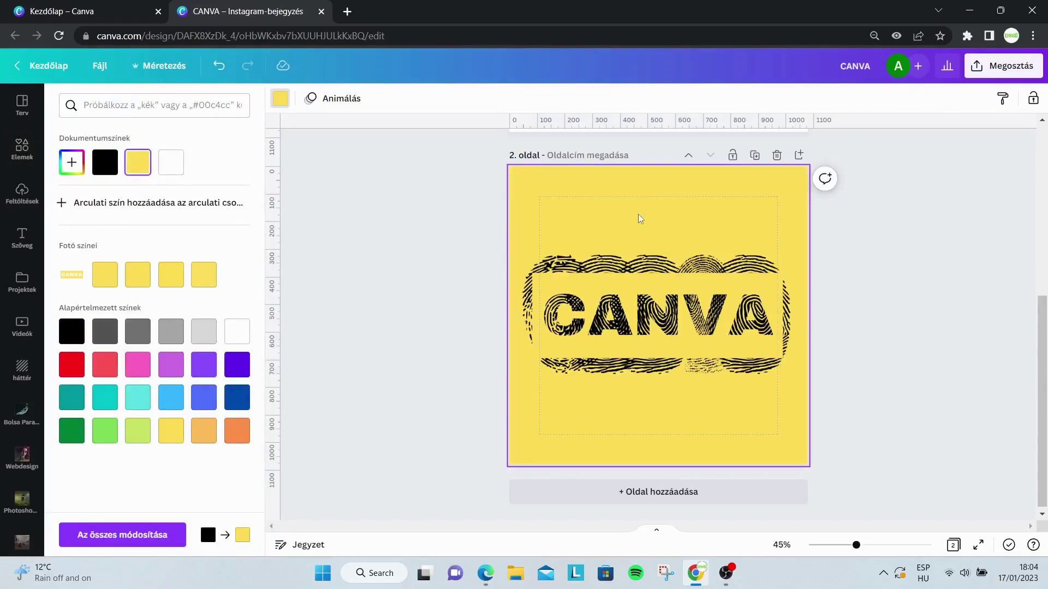
Enlarge the CANVA image to about the page width and reposition it to cover the fingerprint edges beside the letters.
left_click(767, 313)
left_click_drag(793, 253, 812, 246)
mouse_move(726, 320)
left_mouse_down()
mouse_move(698, 320)
mouse_move(722, 330)
left_mouse_up()
left_click_drag(804, 380, 819, 387)
left_click_drag(776, 347, 743, 325)
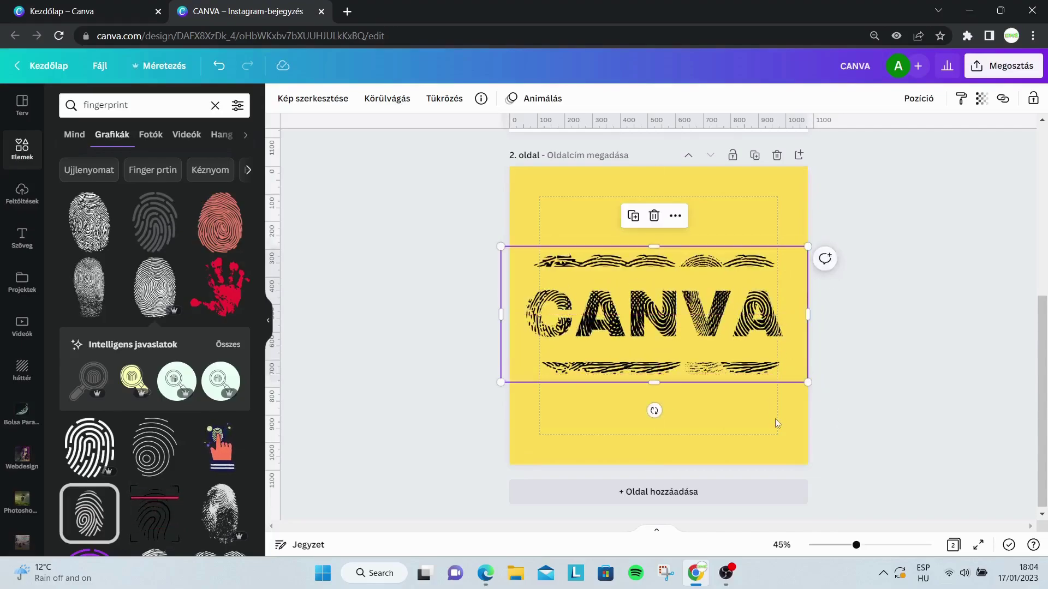
left_click(378, 186)
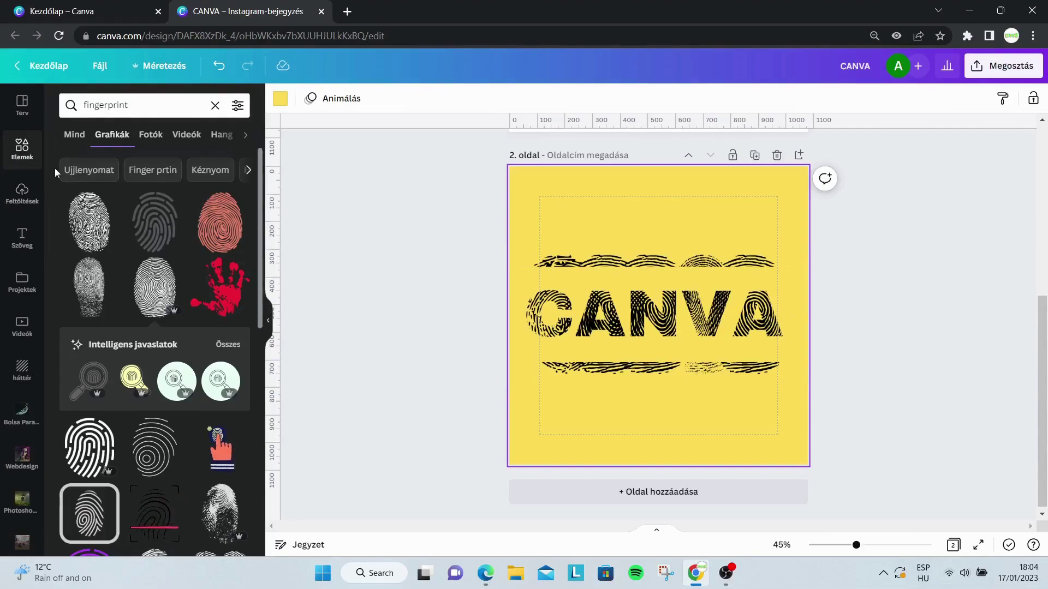
Cover the leftover fingerprint strips above and below the letters with full-width rectangles in the document's yellow.
left_click(27, 160)
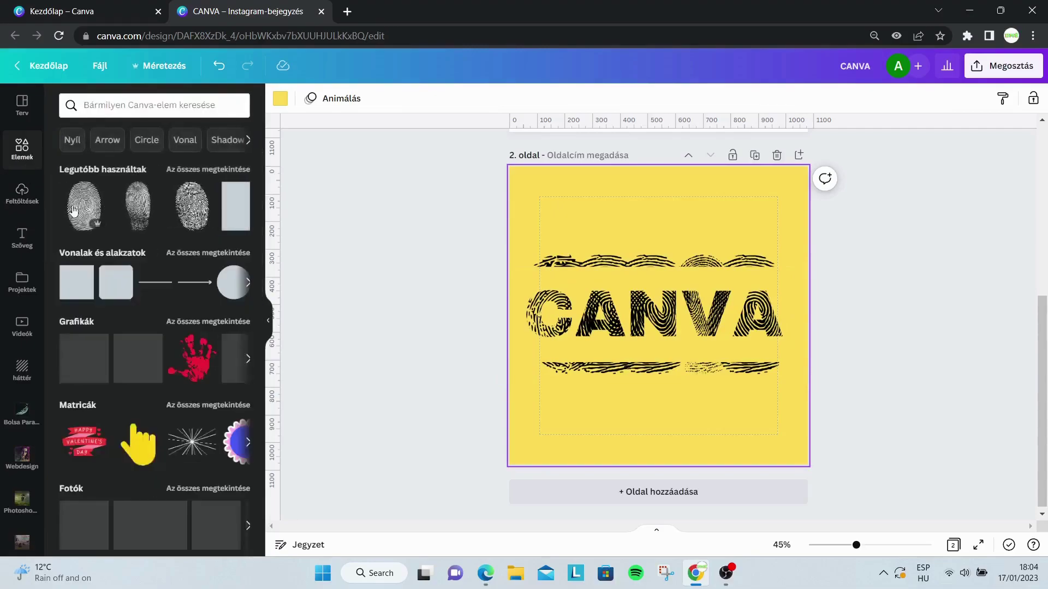
left_click(73, 290)
left_click_drag(654, 301, 807, 230)
left_click(352, 102)
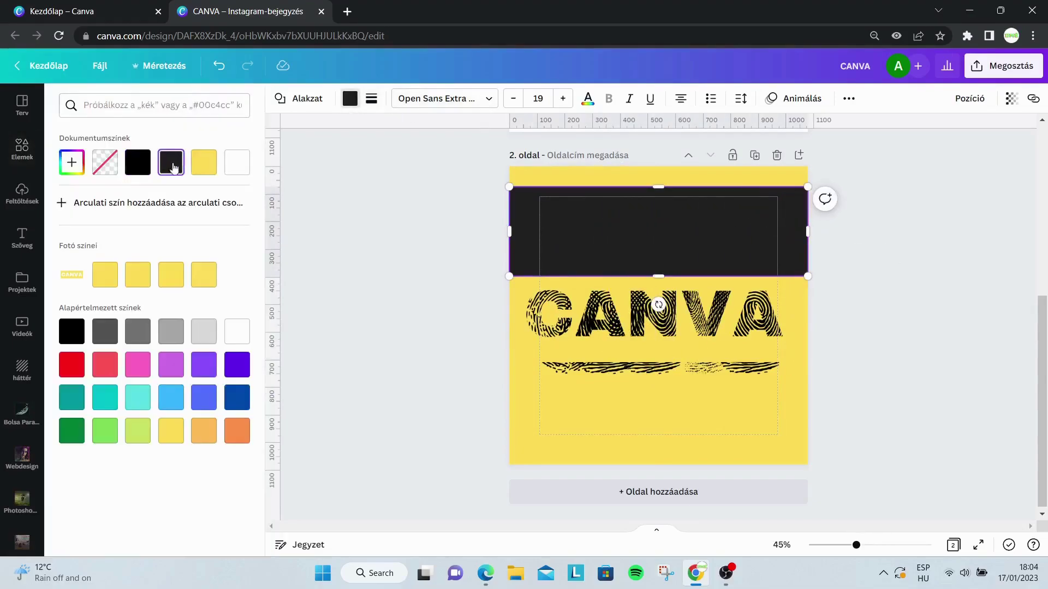
left_click(205, 163)
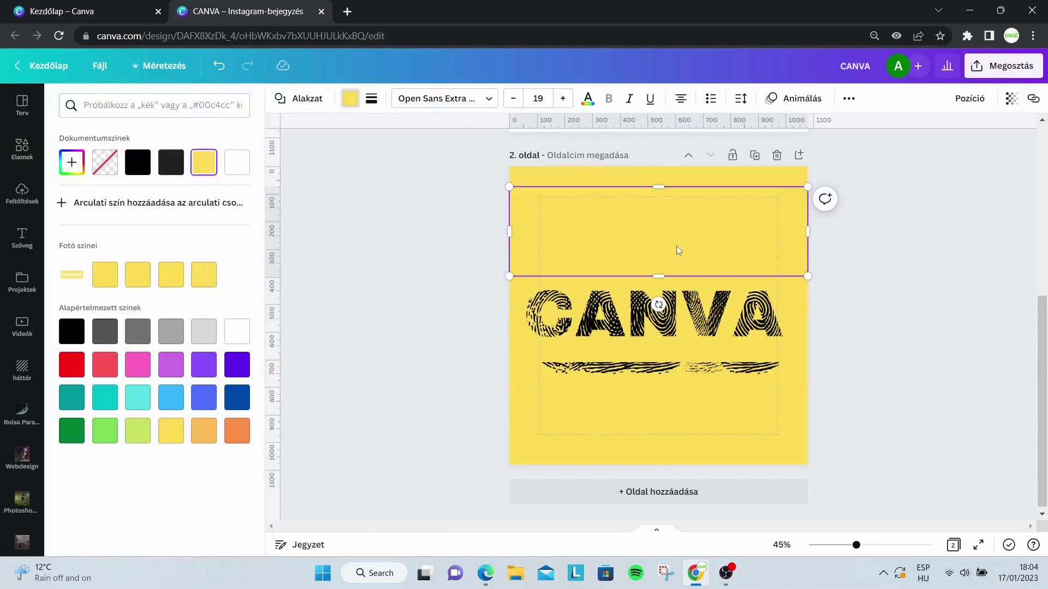
left_click_drag(678, 236, 677, 391)
key("ctrl+z")
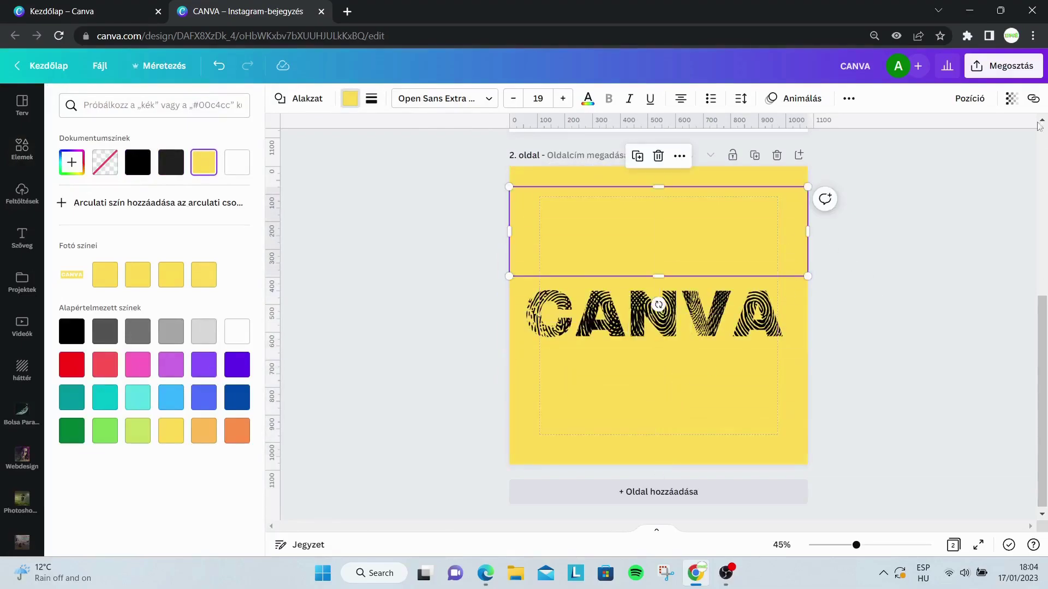
Download only page 2 of the design as a PNG file.
left_click(1012, 78)
left_click(870, 364)
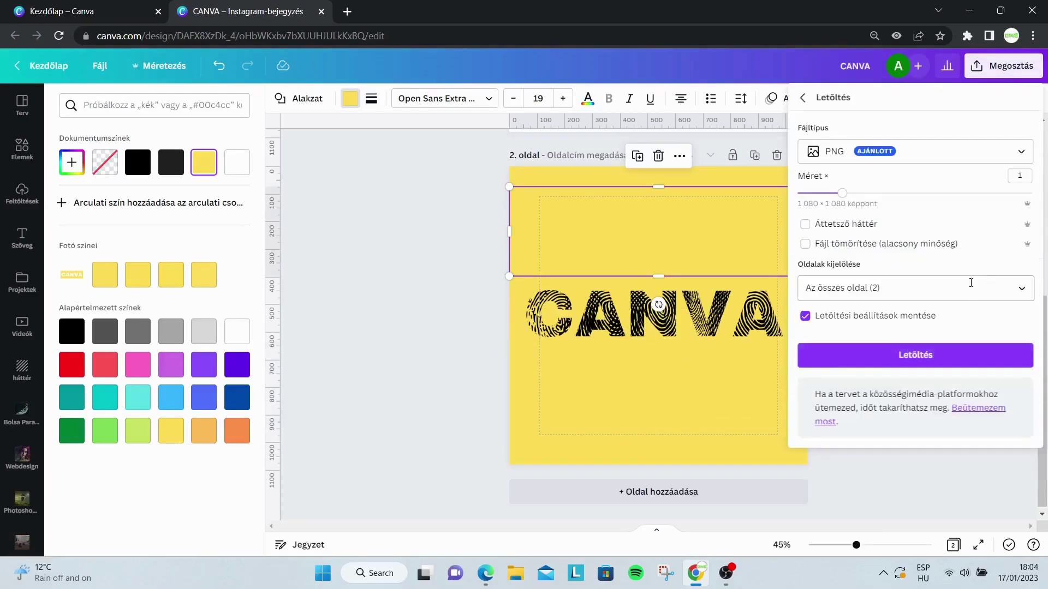
left_click(1024, 299)
left_click(1020, 324)
left_click(1020, 396)
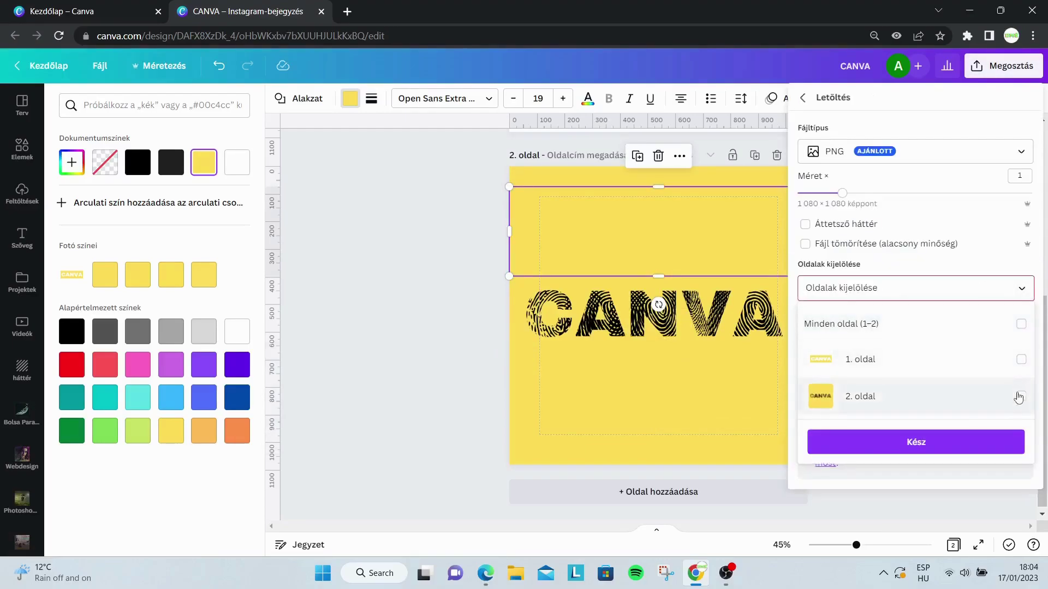
left_click(994, 445)
left_click(921, 352)
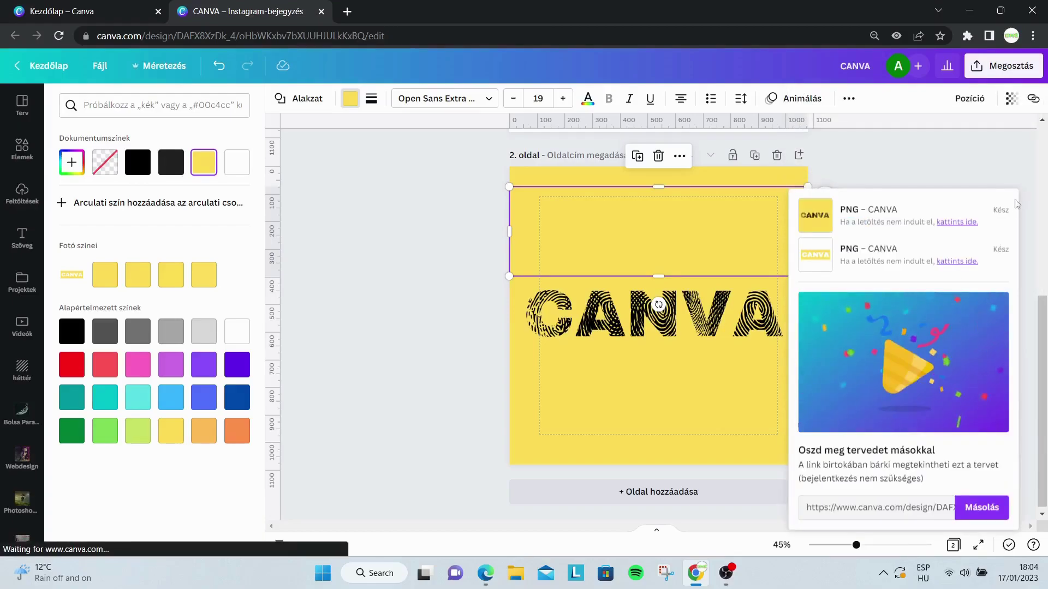
Add a third page and place the downloaded file CANVA (1).png on it.
left_click(672, 480)
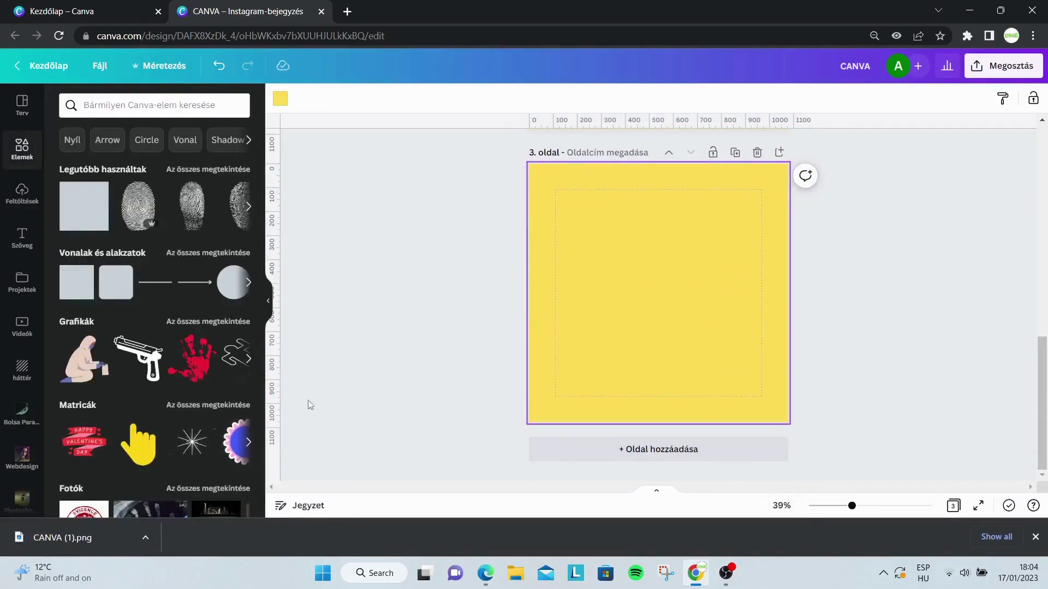
left_click_drag(115, 536, 589, 306)
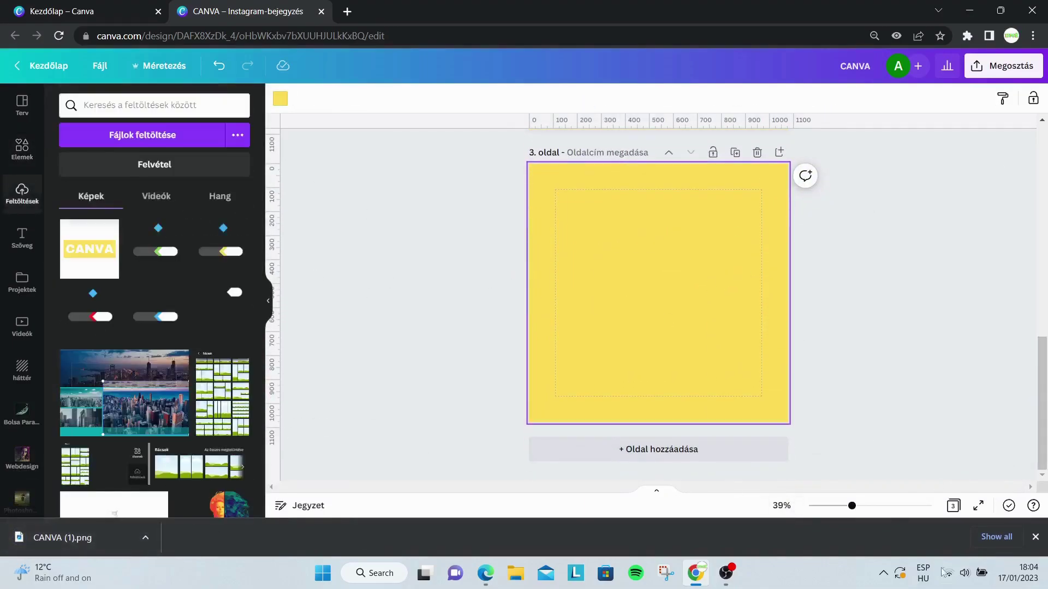
left_click(1037, 538)
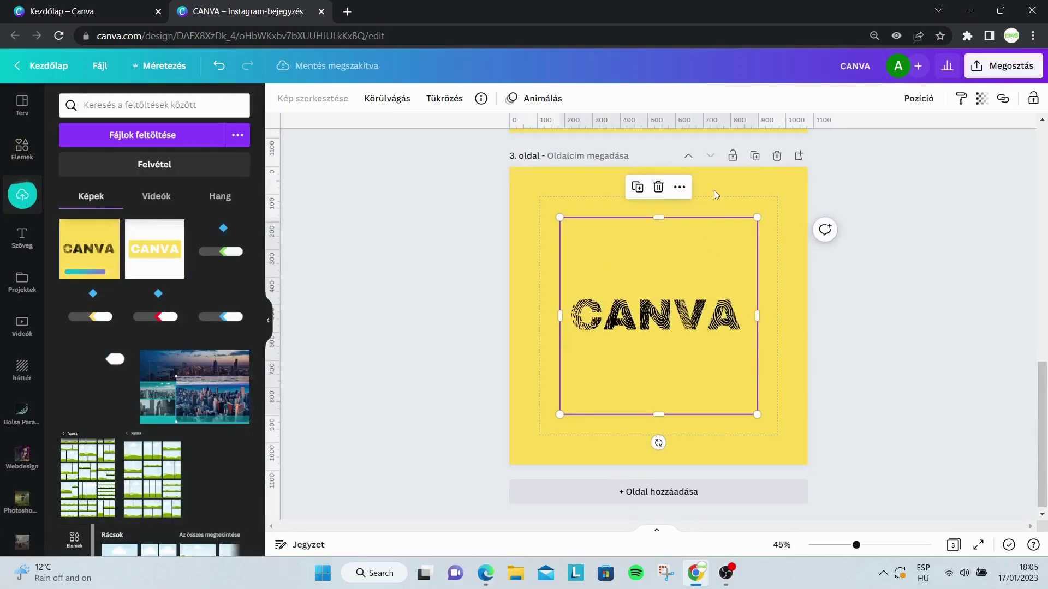
Search the photo elements for "fingerprint".
left_click(533, 180)
left_click(21, 148)
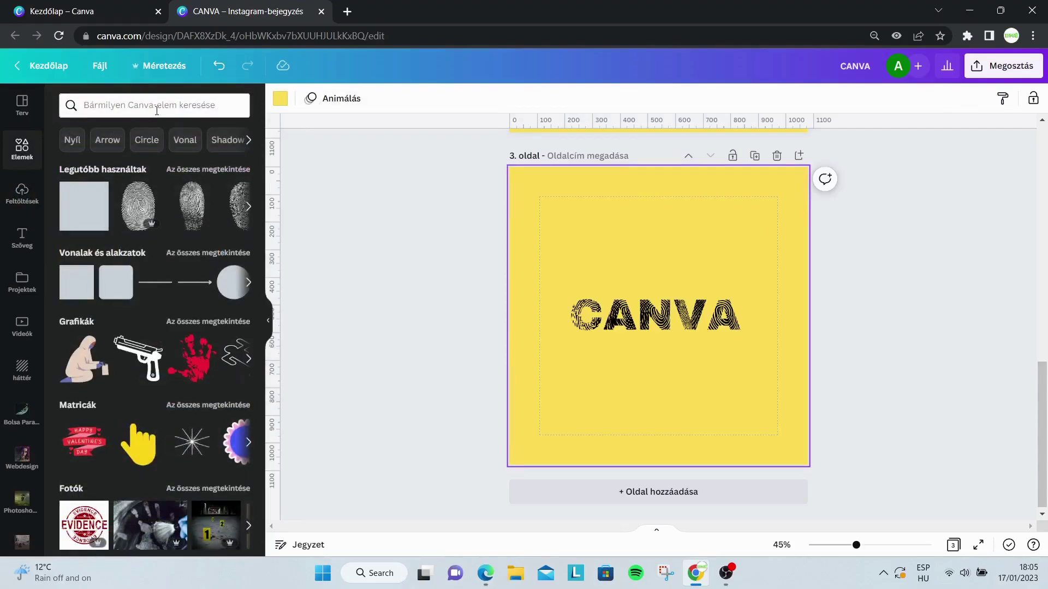
left_click(156, 111)
type("fingerprint")
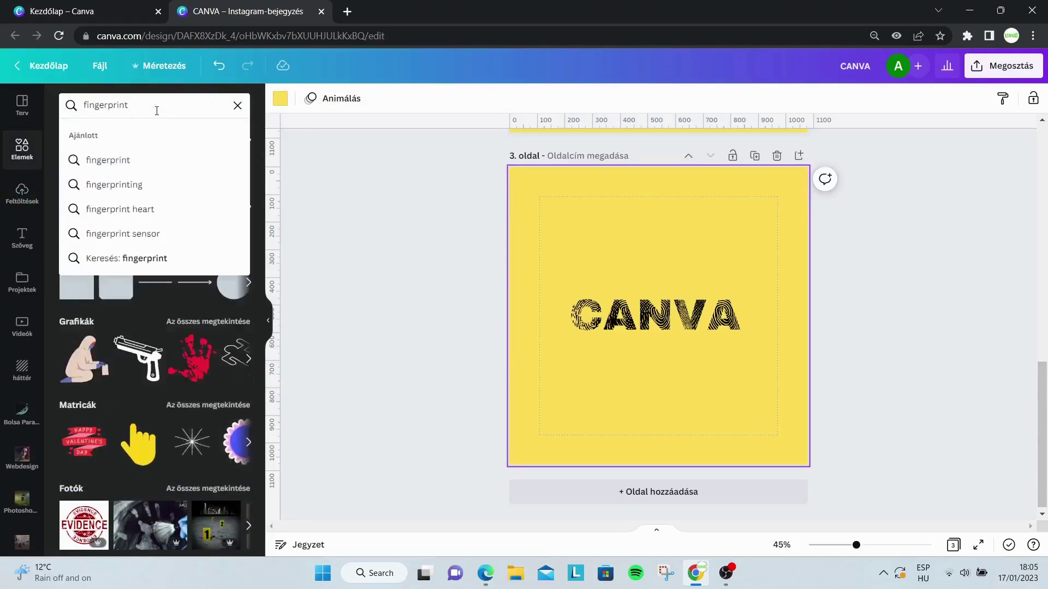
key("Return")
left_click(147, 137)
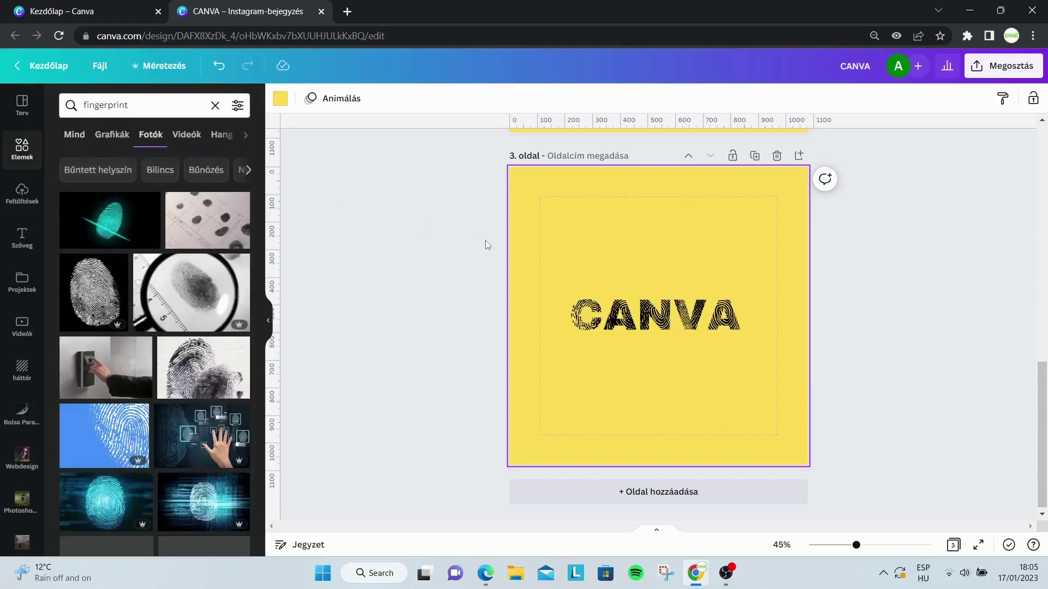
Add the photo of a hand on a fingerprint reader to page 3 and make it the page background.
scroll(199, 253, "down", 1)
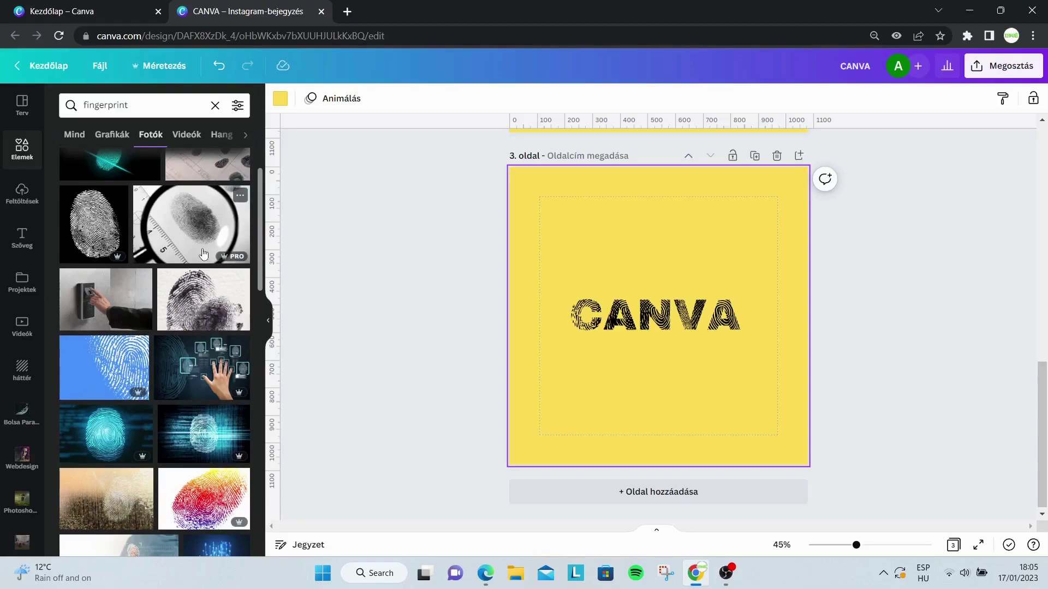
left_click(126, 302)
right_click(677, 304)
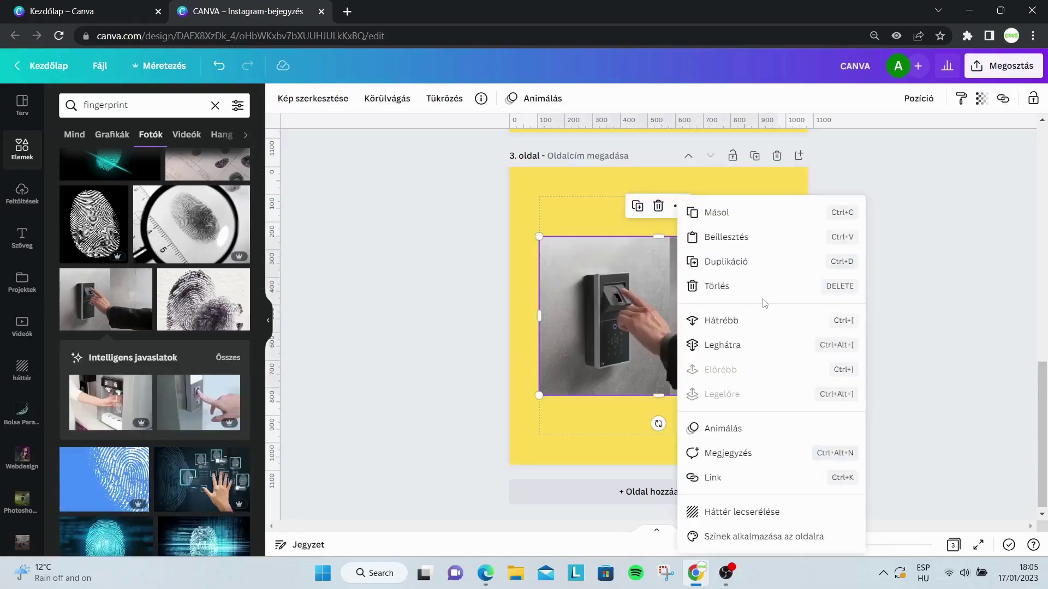
left_click(752, 515)
Remove the yellow background from the CANVA image on page 3 with the background remover.
left_click(702, 261)
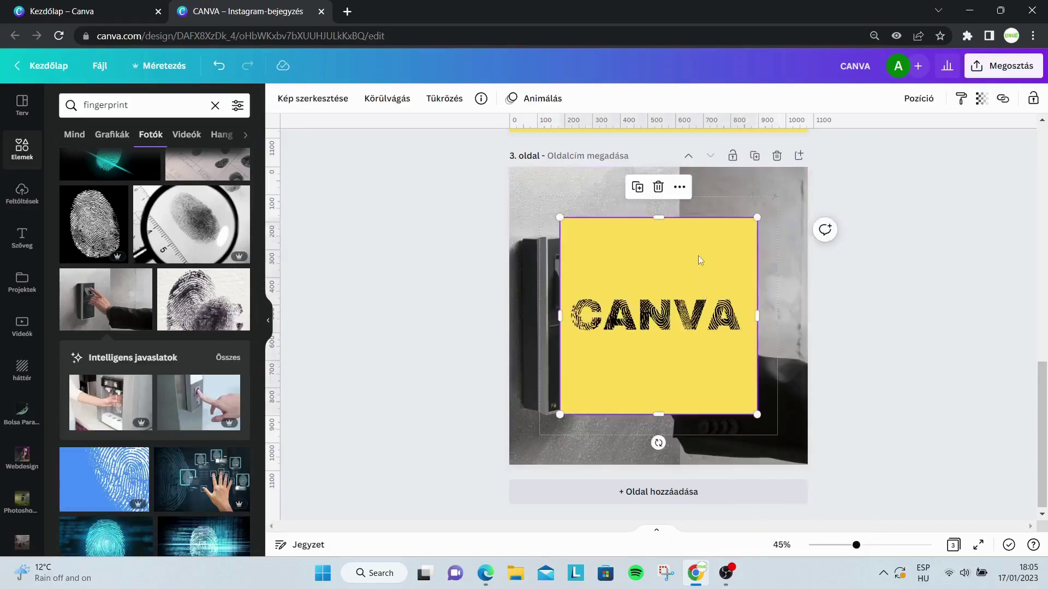
left_click(324, 99)
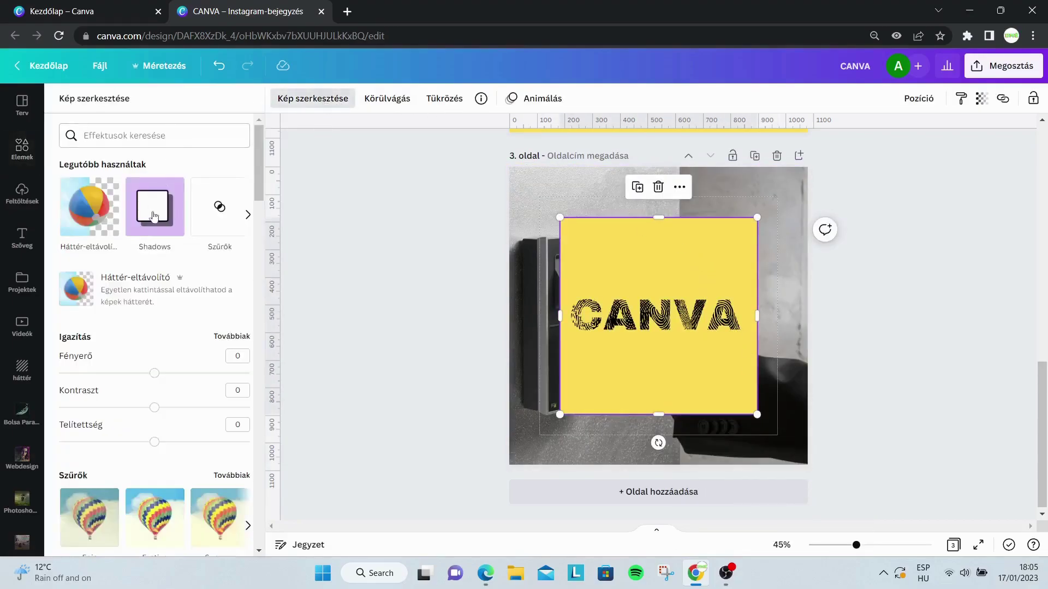
left_click(81, 224)
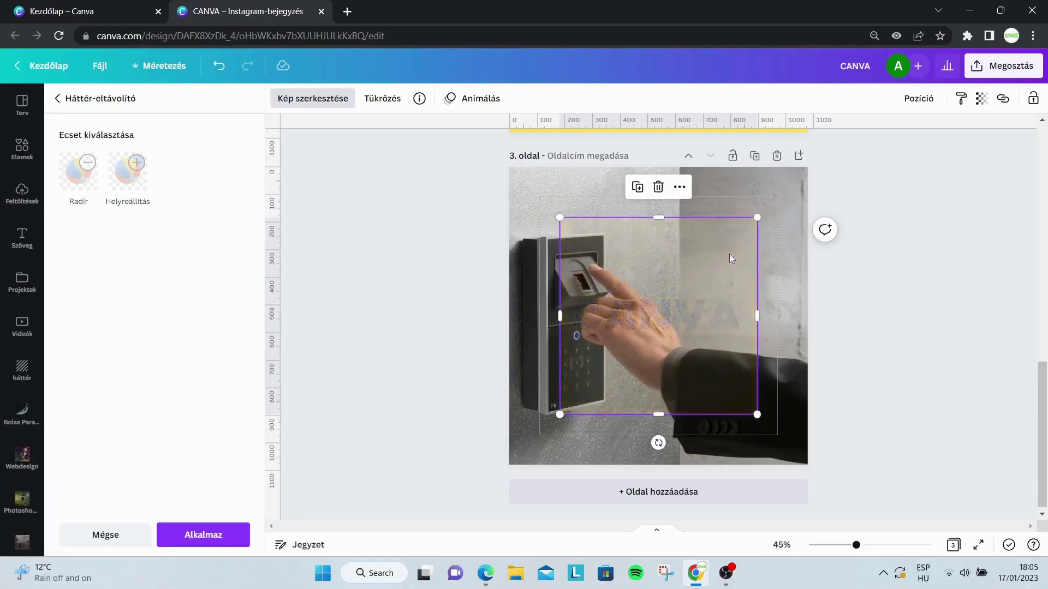
Move the cut-out CANVA lettering to the upper part of the photo and crop its empty margins.
left_click_drag(725, 254, 703, 222)
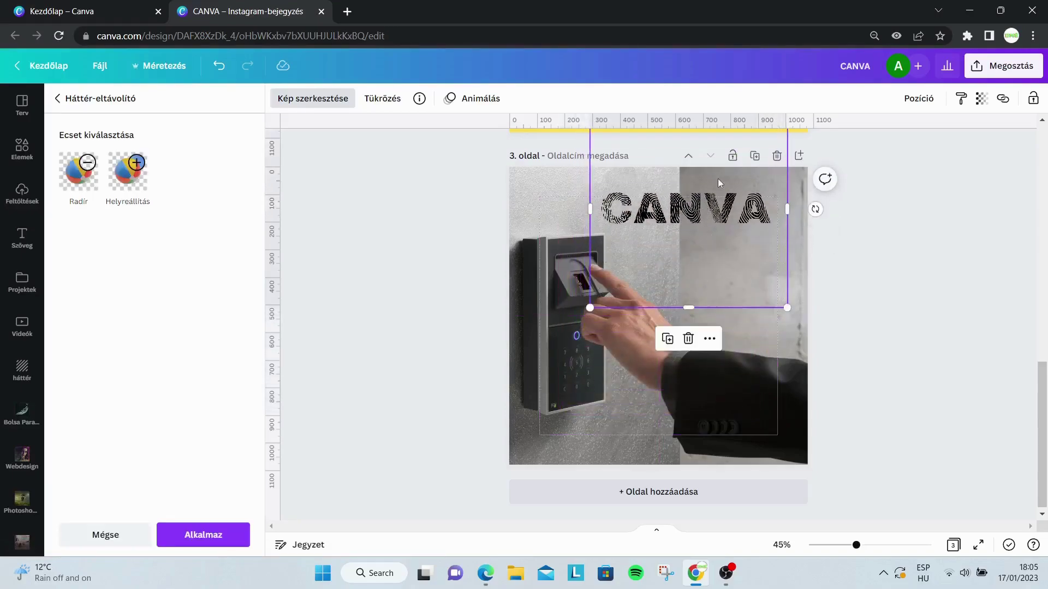
left_click_drag(718, 281, 701, 313)
scroll(696, 267, "up", 3)
left_click_drag(590, 345, 597, 346)
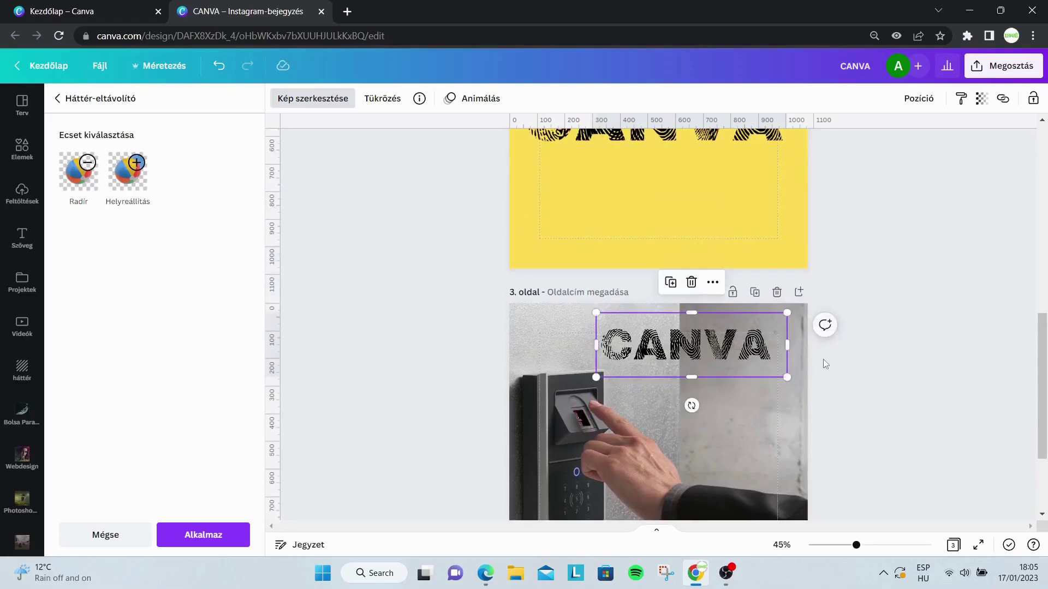
Enlarge the CANVA lettering to nearly the full page width and center it above the fingerprint reader.
left_click_drag(788, 349, 843, 448)
left_click_drag(760, 359, 692, 344)
left_click(860, 430)
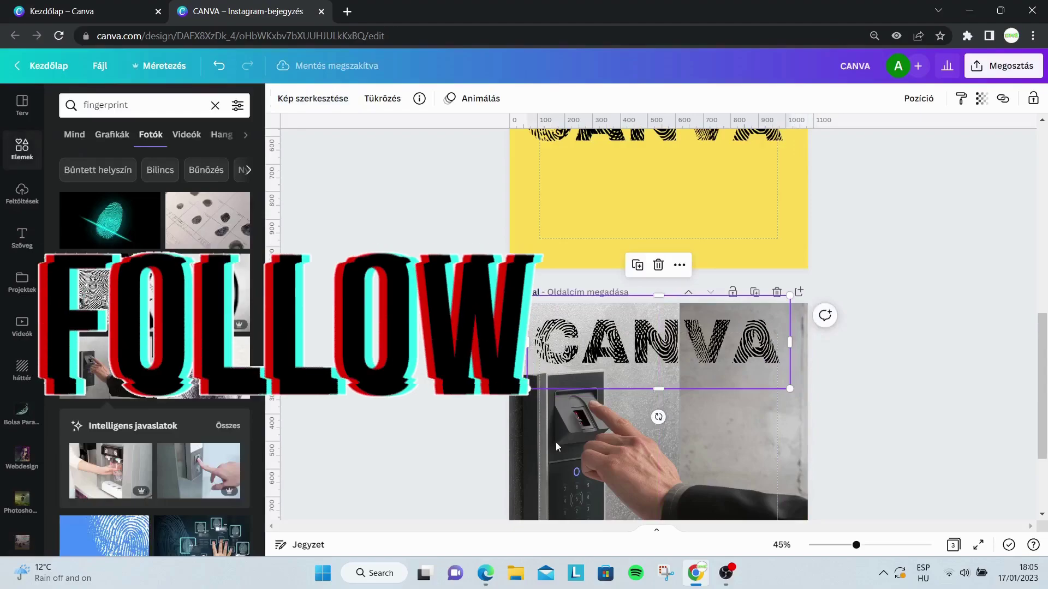
View page 3 in full screen to check the finished design.
left_click(978, 544)
left_click(1023, 215)
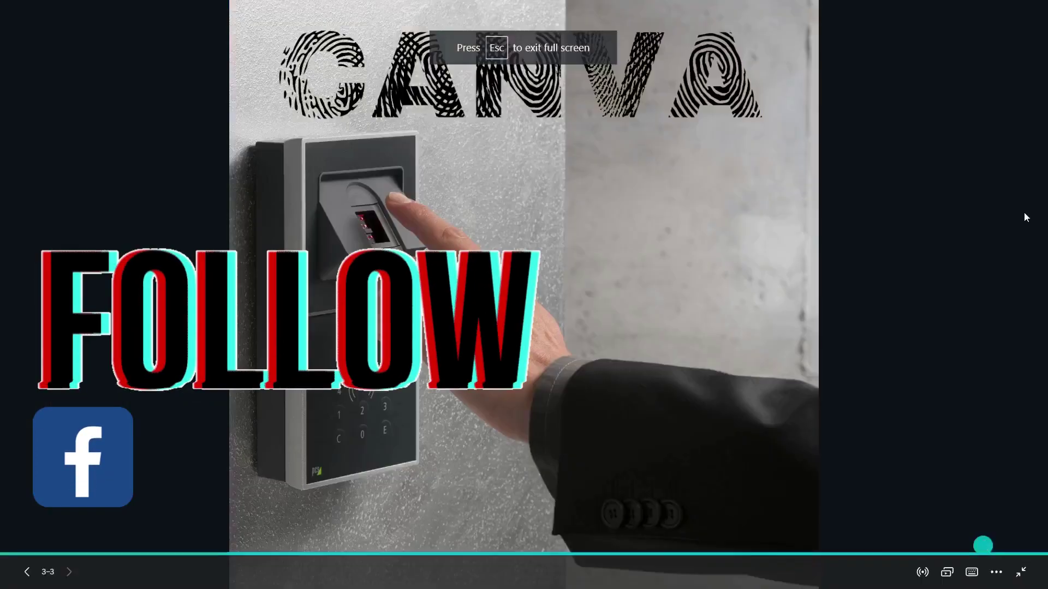